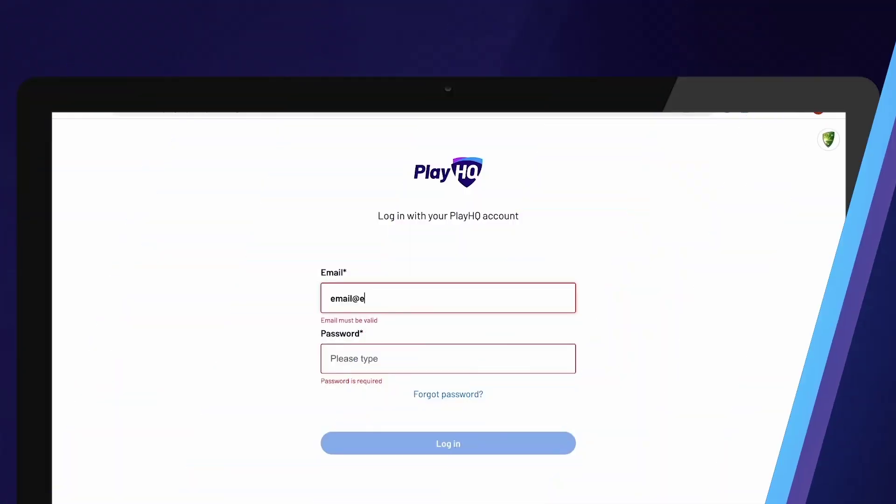
Finish entering the account email and password and log in to PlayHQ
{"action": "type", "text": ".com"}
{"action": "left_click", "coordinate": [332, 358]}
{"action": "type", "text": "•"}
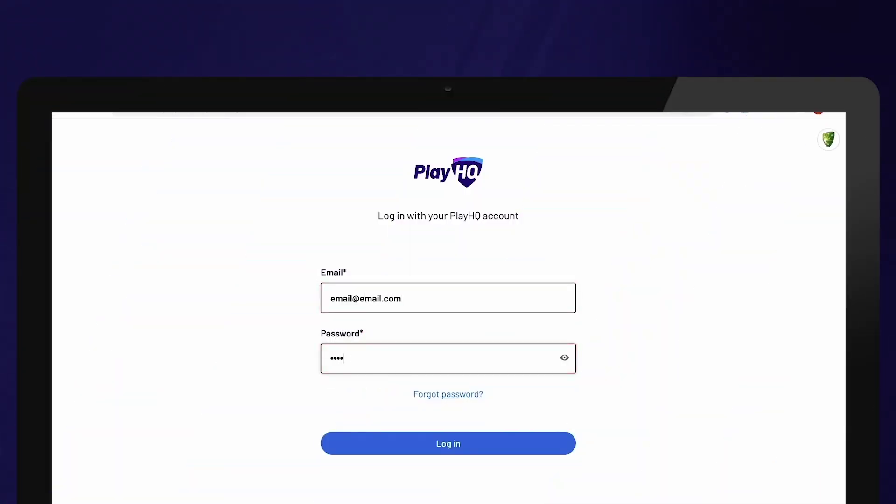
{"action": "left_click", "coordinate": [452, 446]}
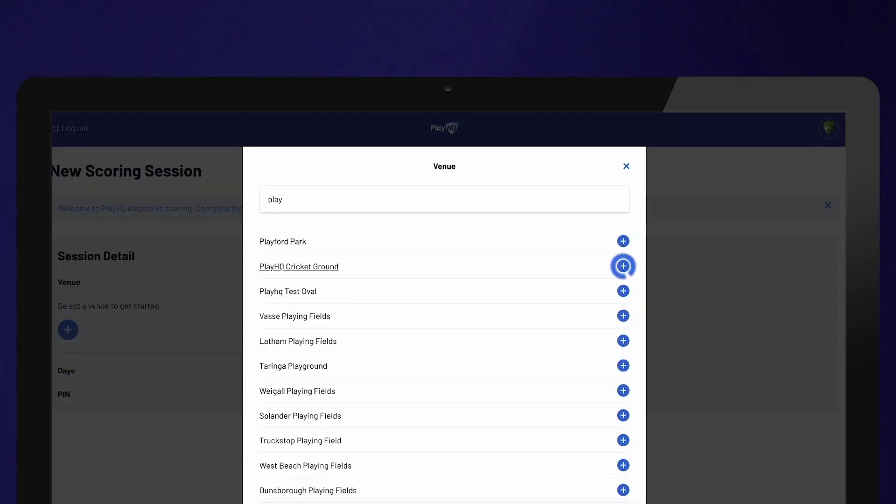
Choose PlayHQ Cricket Ground as the venue and add Saturday 10 Jun 2023 as the session day
{"action": "left_click", "coordinate": [623, 266]}
{"action": "left_click", "coordinate": [67, 390]}
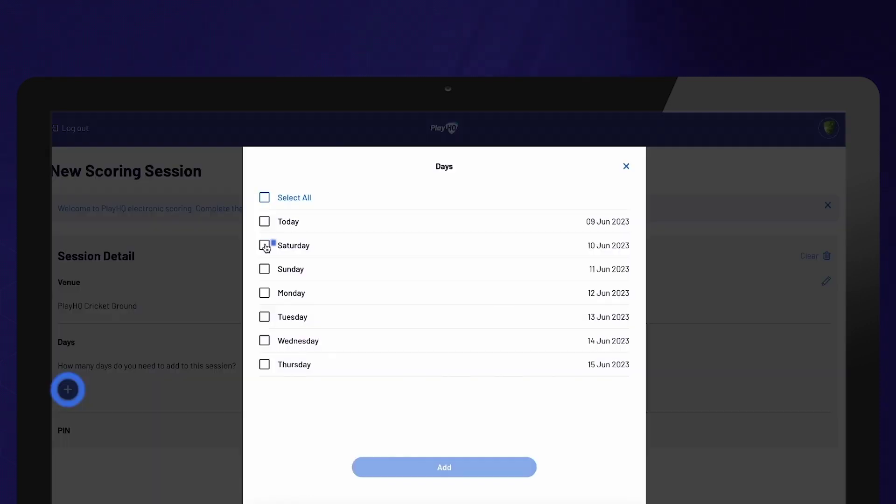
{"action": "left_click", "coordinate": [265, 245]}
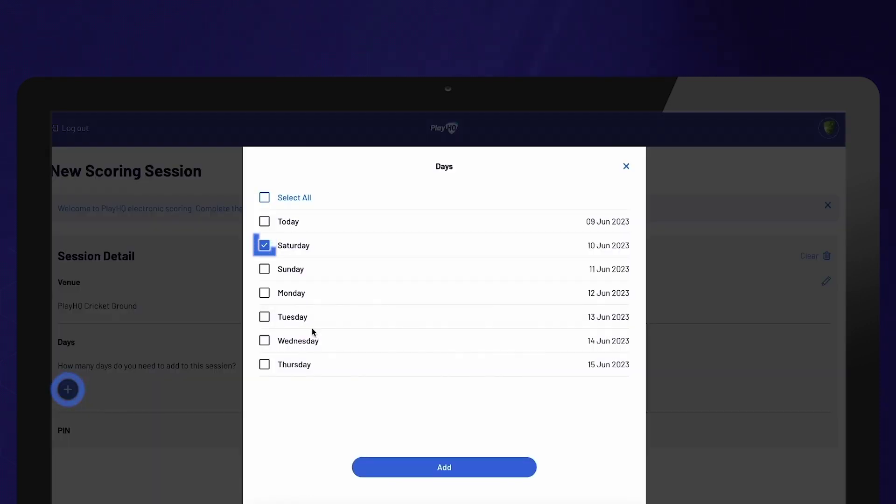
{"action": "left_click", "coordinate": [428, 462]}
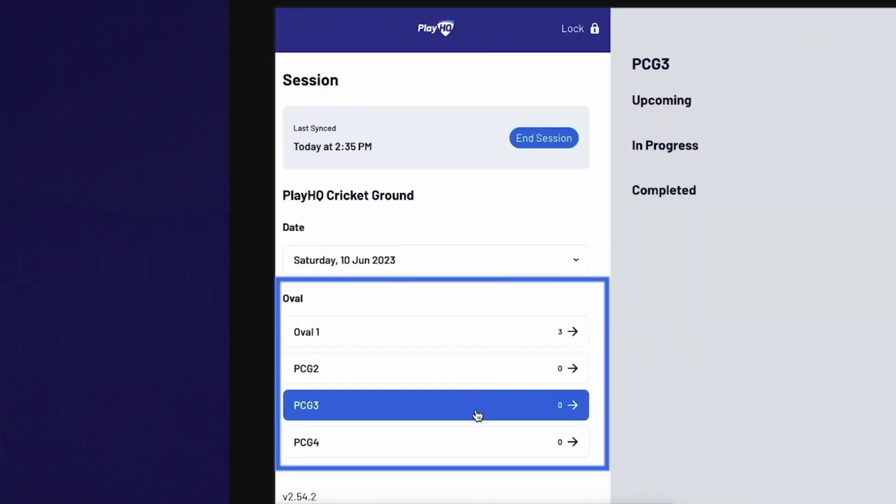
Check the matches on ovals PCG3 and PCG4, then return to Oval 1
{"action": "left_click", "coordinate": [476, 441]}
{"action": "left_click", "coordinate": [476, 337]}
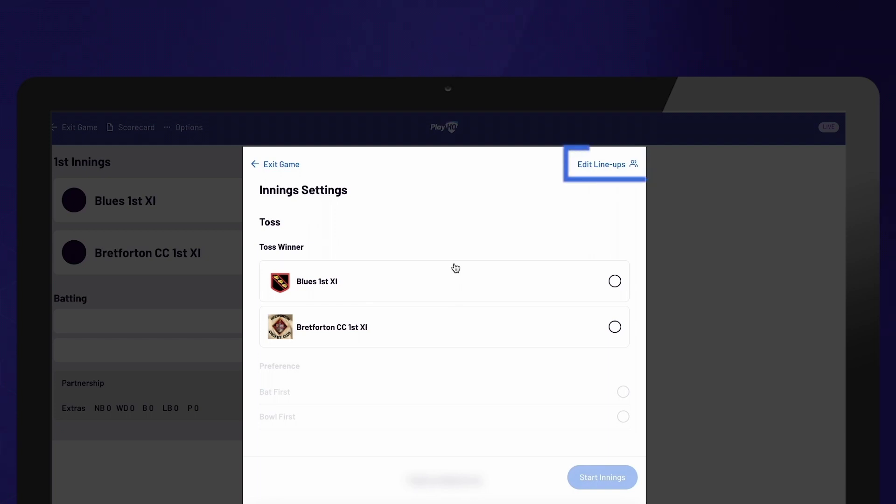
Start editing line-ups and choose Blues 1st XI as the team to edit
{"action": "left_click", "coordinate": [602, 164]}
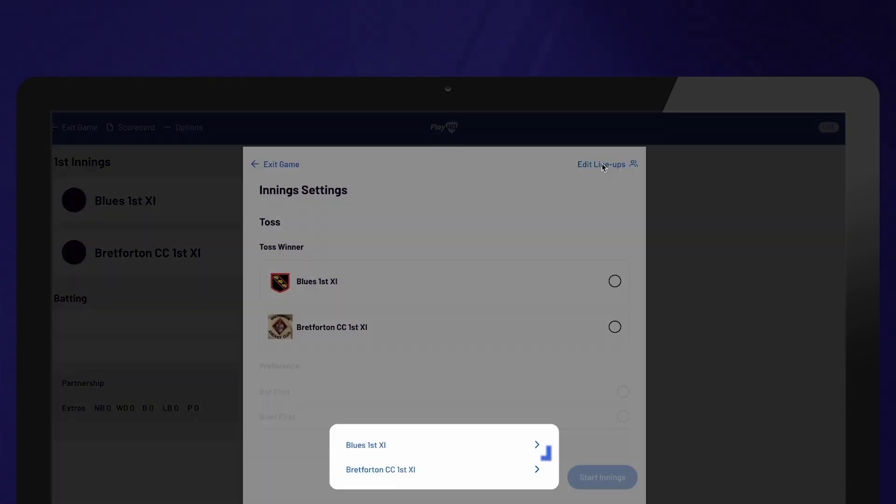
{"action": "left_click", "coordinate": [402, 446]}
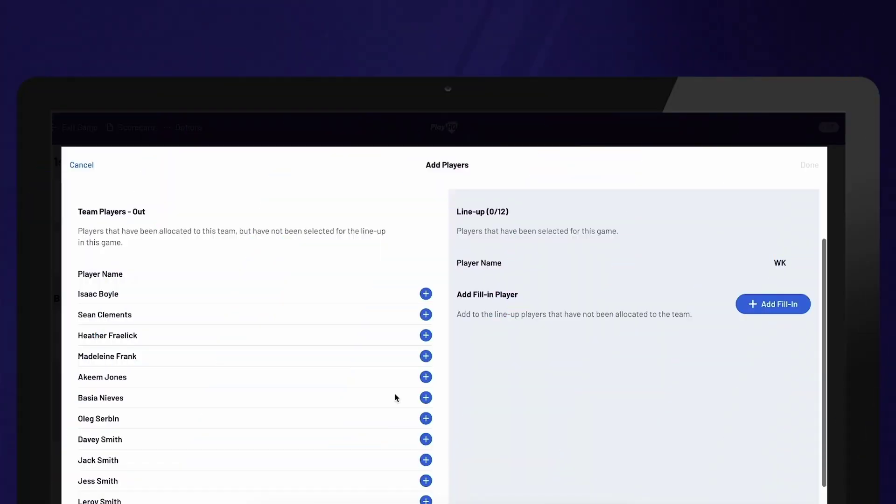
Add the listed Blues 1st XI players to the line-up
{"action": "left_click", "coordinate": [427, 292]}
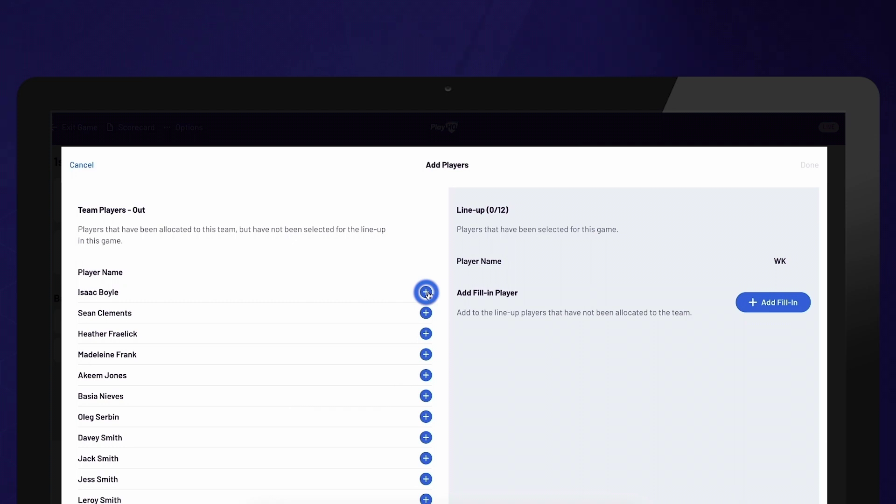
{"action": "left_click", "coordinate": [426, 292]}
{"action": "left_click", "coordinate": [427, 312]}
{"action": "left_click", "coordinate": [426, 332]}
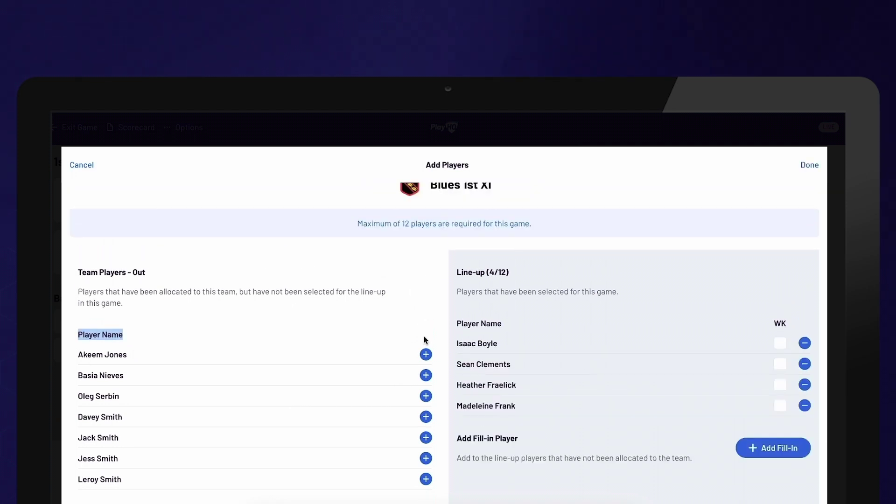
{"action": "left_click", "coordinate": [426, 355]}
{"action": "left_click", "coordinate": [426, 354]}
{"action": "left_click", "coordinate": [426, 355]}
{"action": "left_click", "coordinate": [426, 355]}
{"action": "left_click", "coordinate": [426, 355]}
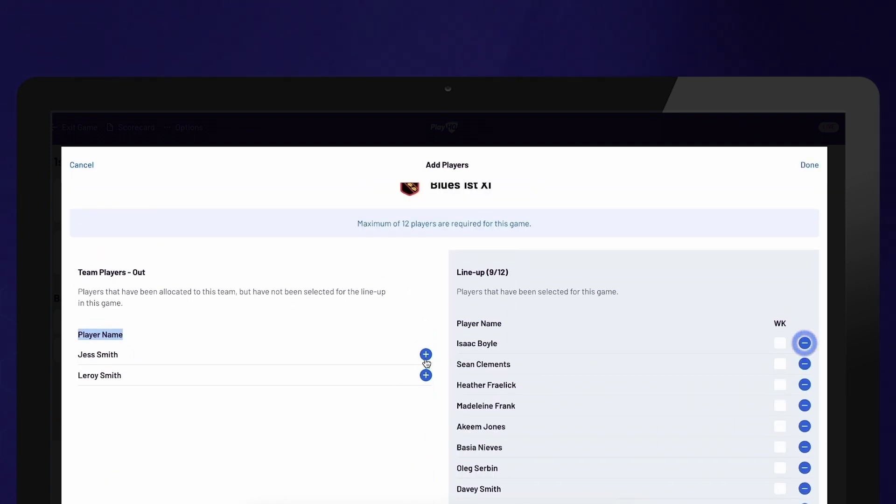
{"action": "left_click", "coordinate": [426, 356]}
{"action": "left_click", "coordinate": [426, 356]}
{"action": "scroll", "coordinate": [530, 374], "scroll_direction": "down", "scroll_amount": 3}
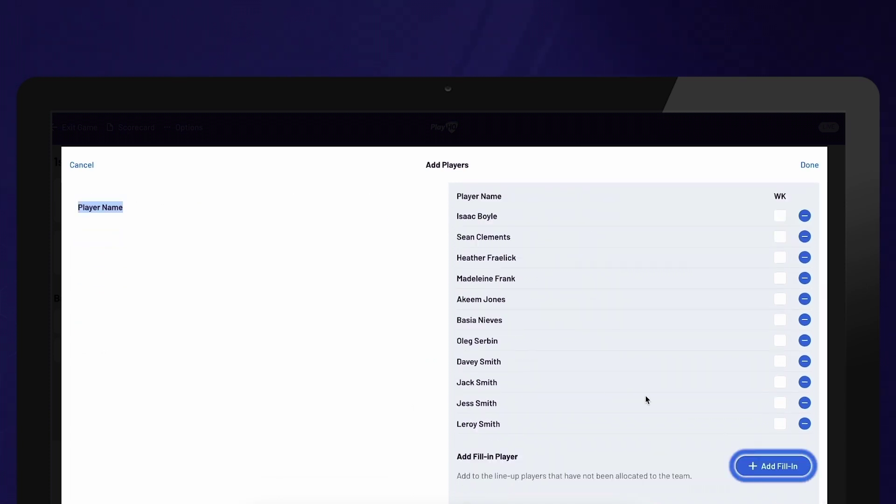
Add a fill-in player with first name Sam
{"action": "left_click", "coordinate": [788, 472]}
{"action": "left_click", "coordinate": [338, 222]}
{"action": "type", "text": "Sam"}
{"action": "key", "text": "Tab"}
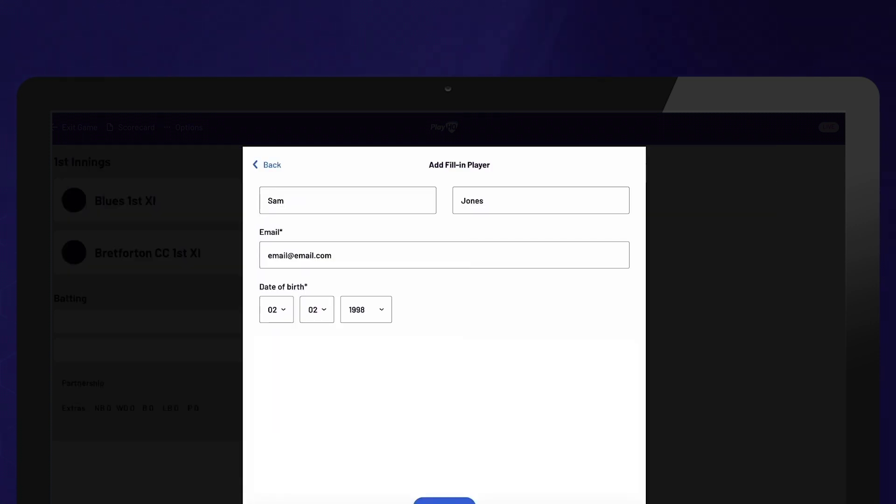
{"action": "scroll", "coordinate": [439, 468], "scroll_direction": "down", "scroll_amount": 1}
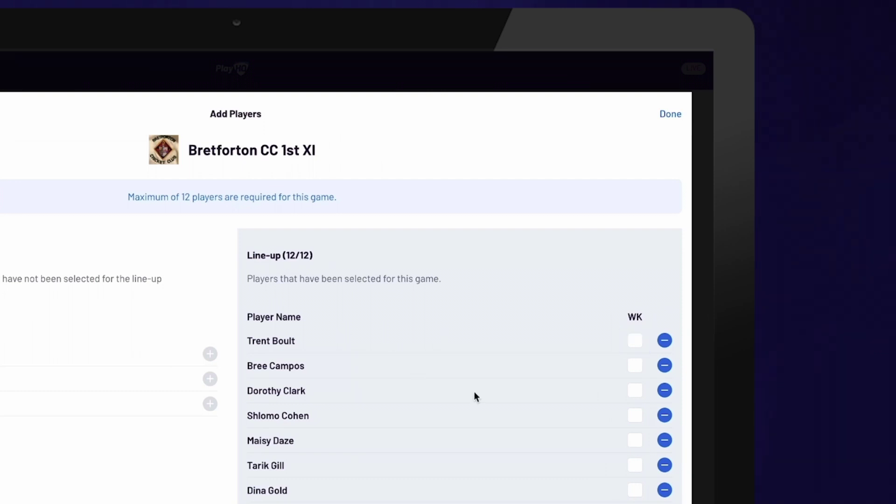
Make the top Bretforton CC 1st XI player wicketkeeper and finish the line-ups
{"action": "scroll", "coordinate": [560, 450], "scroll_direction": "down", "scroll_amount": 3}
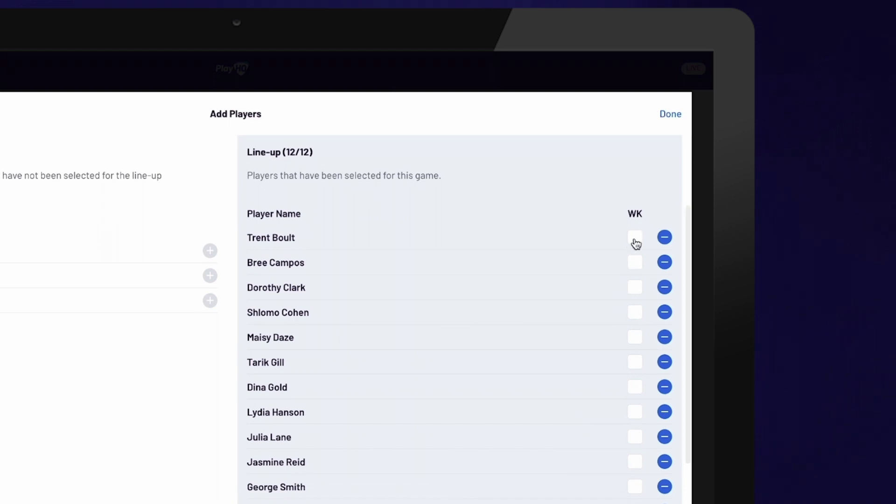
{"action": "left_click", "coordinate": [636, 238]}
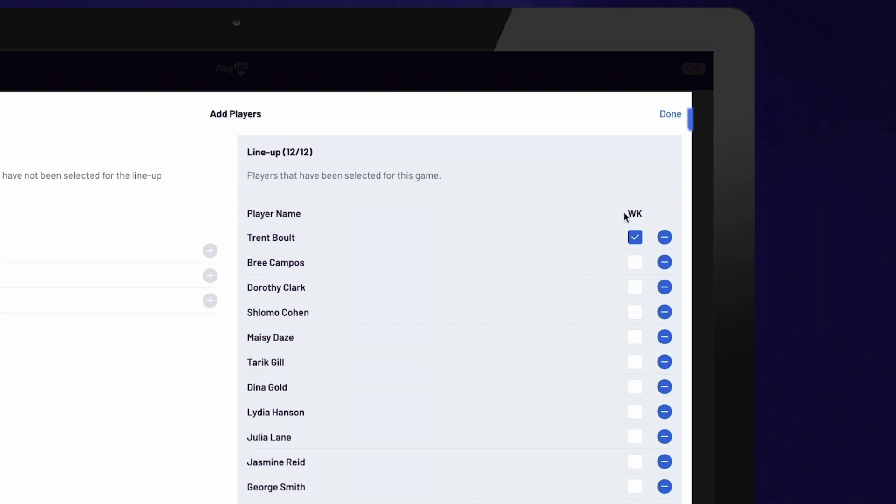
{"action": "left_click", "coordinate": [676, 117]}
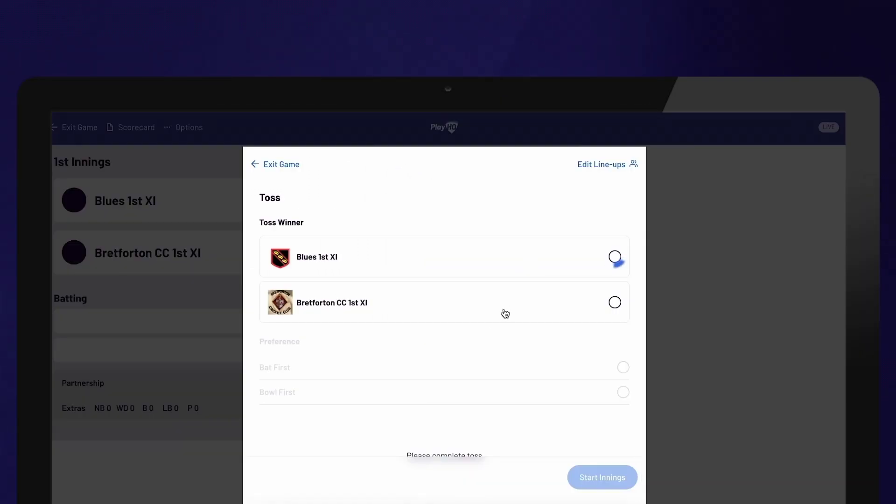
Record Blues 1st XI winning the toss and batting, pick both openers and the bowler, and start the innings
{"action": "left_click", "coordinate": [462, 267]}
{"action": "left_click", "coordinate": [434, 373]}
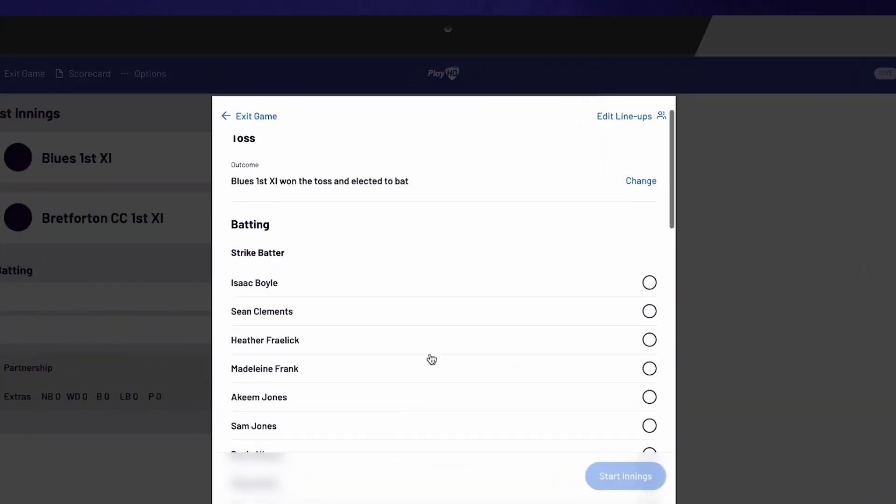
{"action": "scroll", "coordinate": [434, 372], "scroll_direction": "down", "scroll_amount": 3}
{"action": "left_click", "coordinate": [389, 228]}
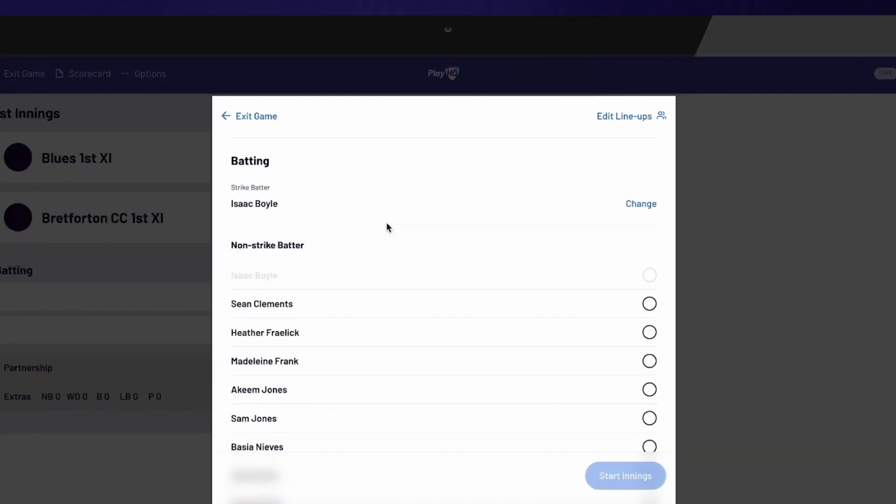
{"action": "left_click", "coordinate": [374, 307]}
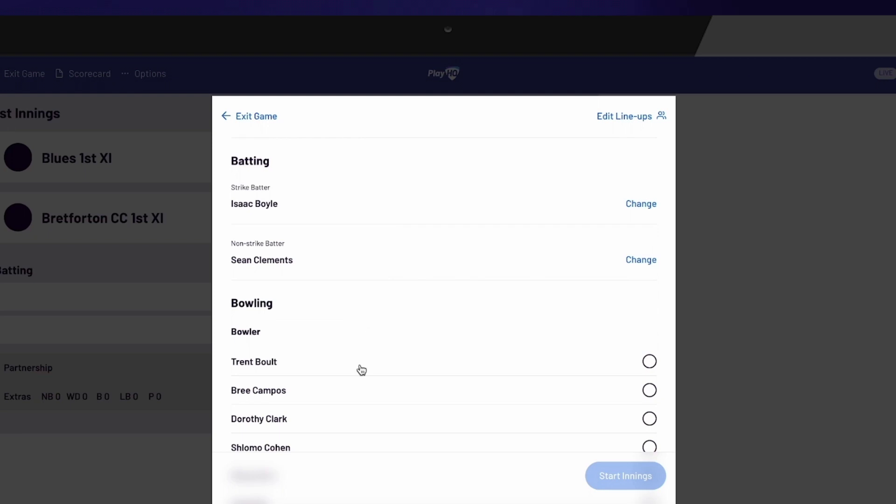
{"action": "left_click", "coordinate": [354, 394]}
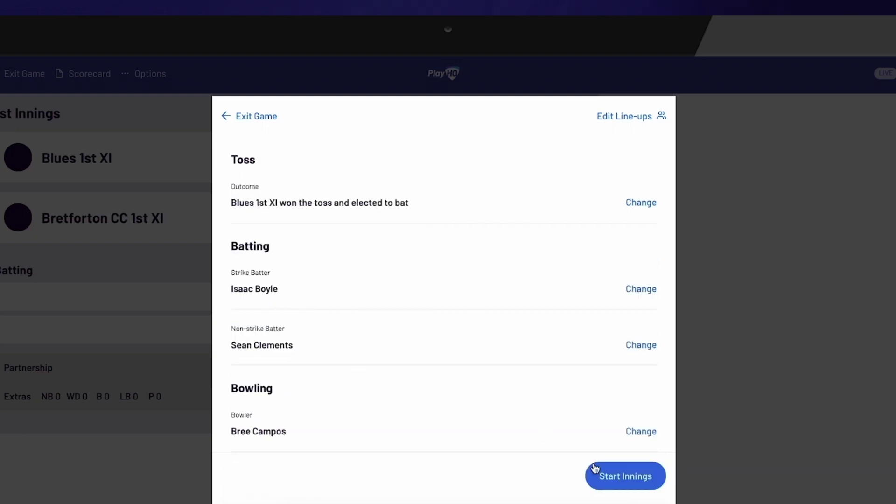
{"action": "left_click", "coordinate": [603, 483]}
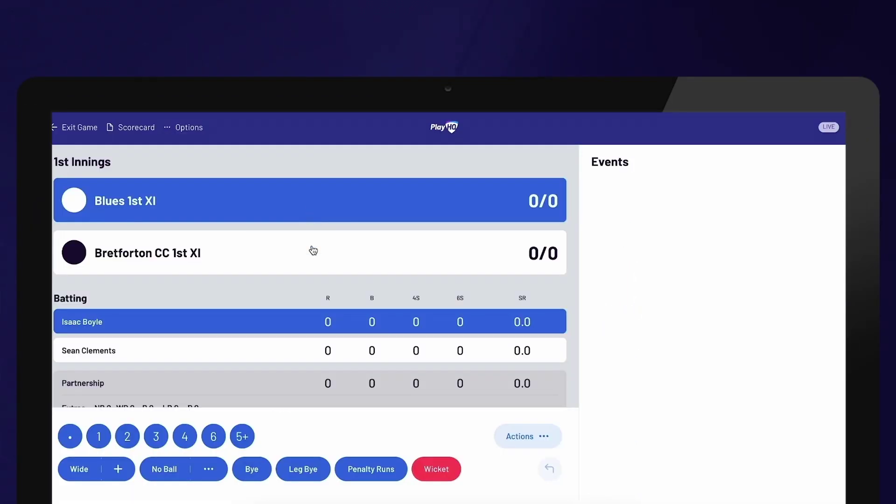
{"action": "scroll", "coordinate": [304, 282], "scroll_direction": "down", "scroll_amount": 2}
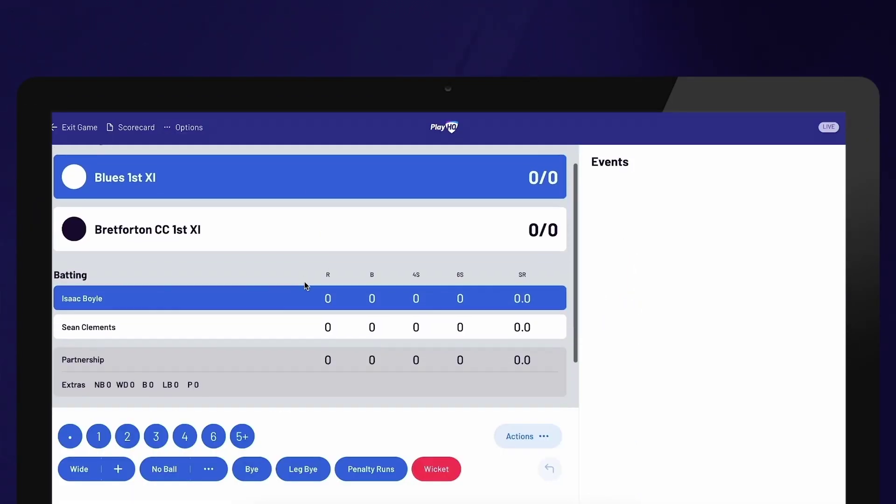
{"action": "left_click", "coordinate": [234, 239]}
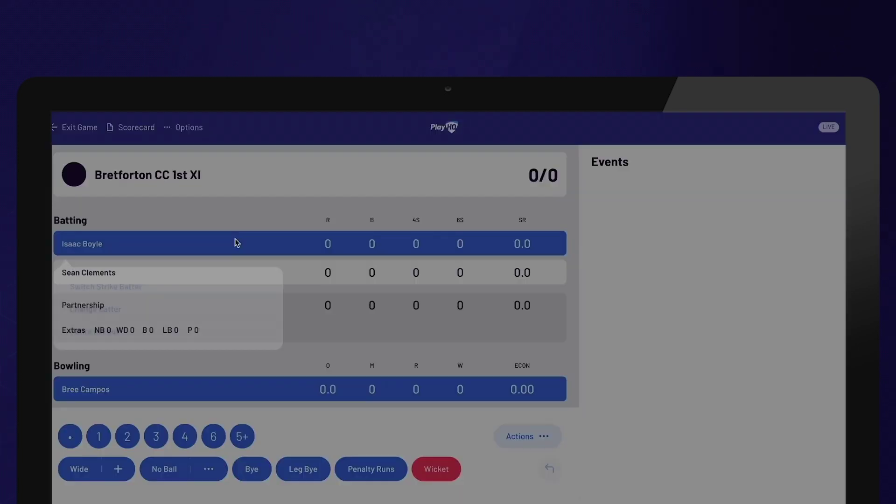
{"action": "left_click", "coordinate": [211, 284]}
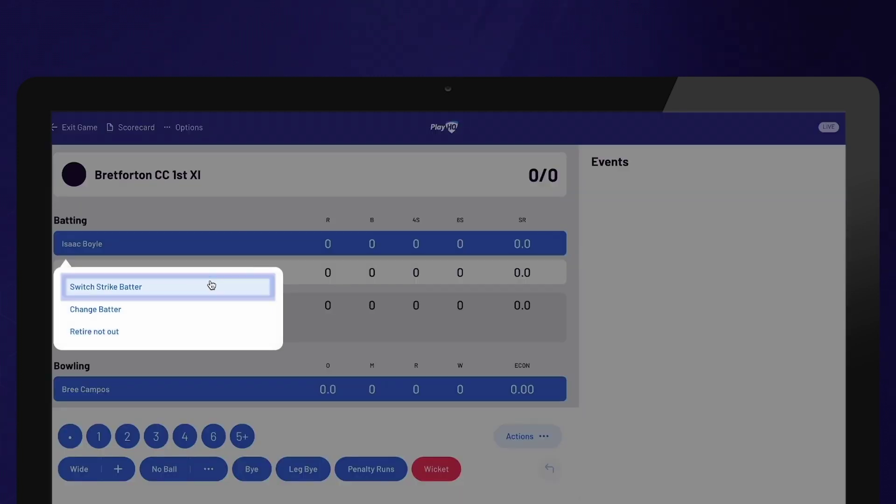
{"action": "left_click", "coordinate": [177, 391]}
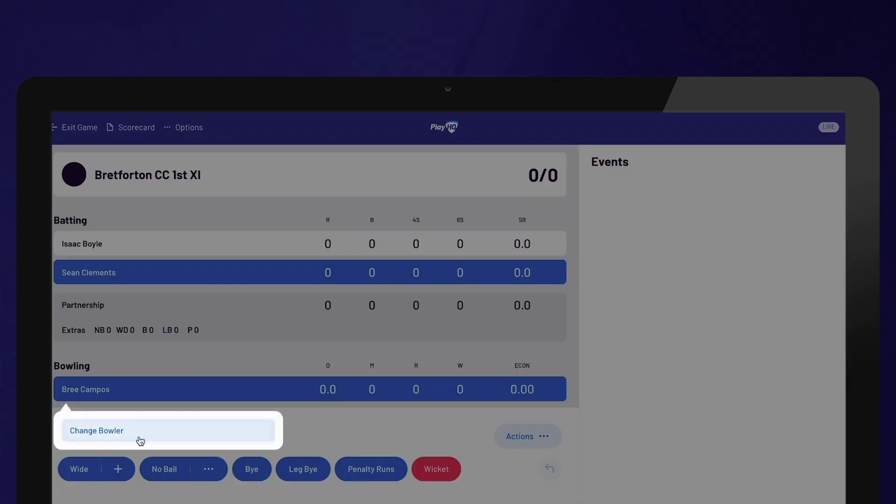
{"action": "left_click", "coordinate": [207, 350]}
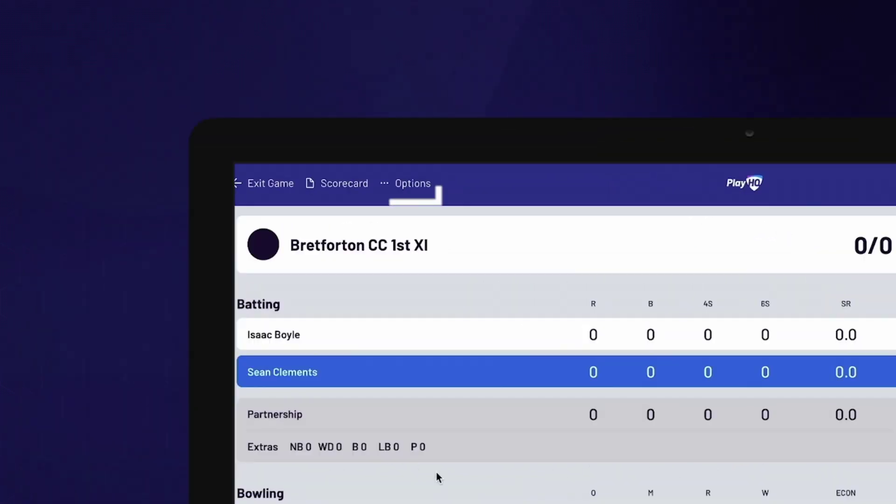
{"action": "left_click", "coordinate": [419, 188]}
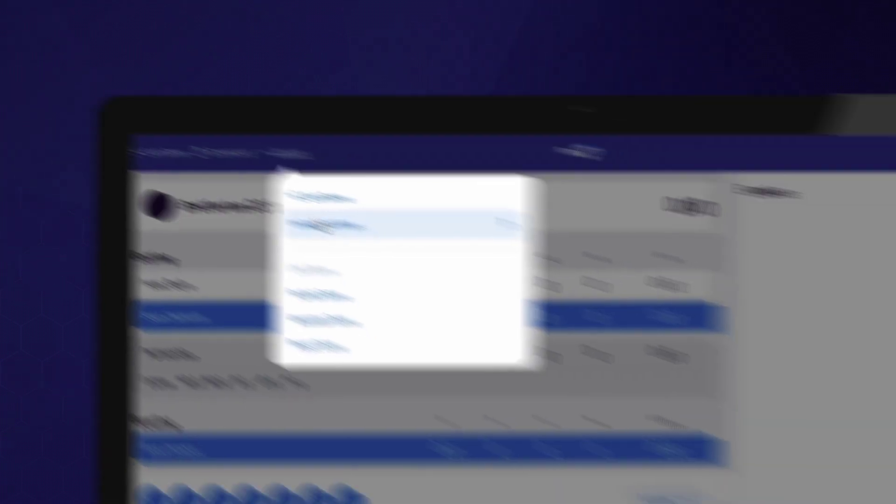
{"action": "left_click", "coordinate": [547, 265]}
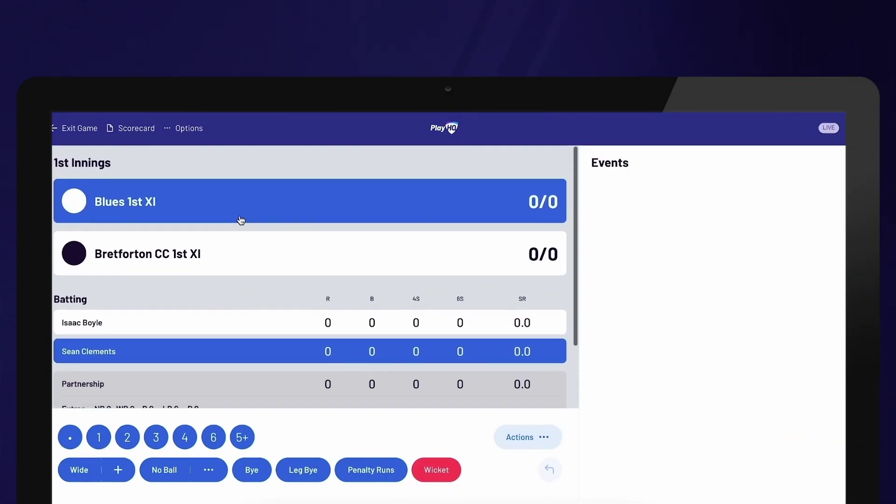
{"action": "left_click", "coordinate": [217, 200]}
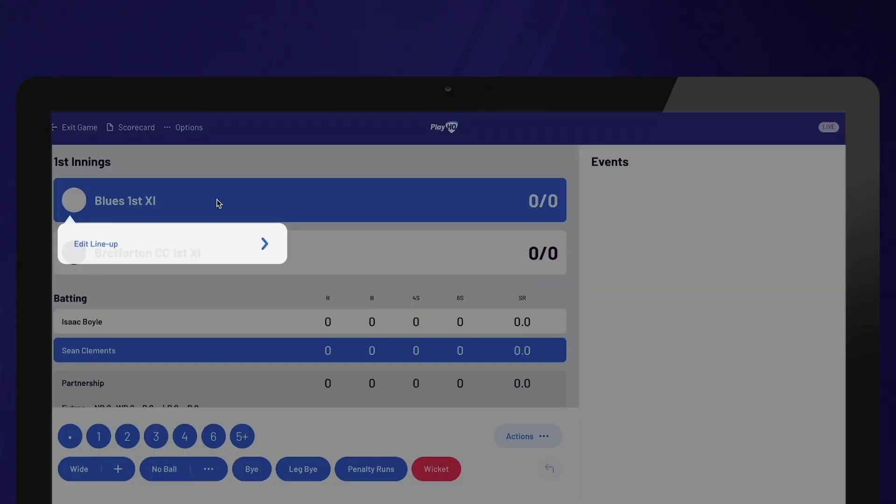
{"action": "left_click", "coordinate": [203, 250]}
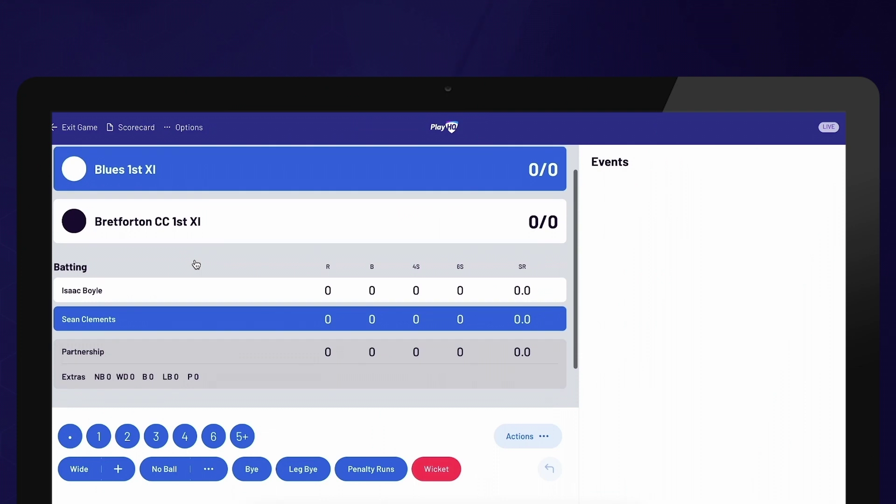
{"action": "scroll", "coordinate": [196, 264], "scroll_direction": "down", "scroll_amount": 2}
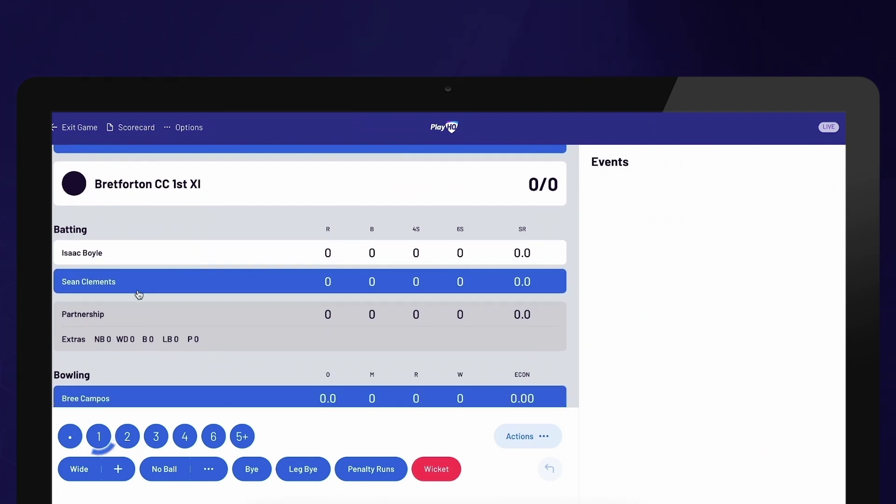
{"action": "left_click", "coordinate": [99, 436]}
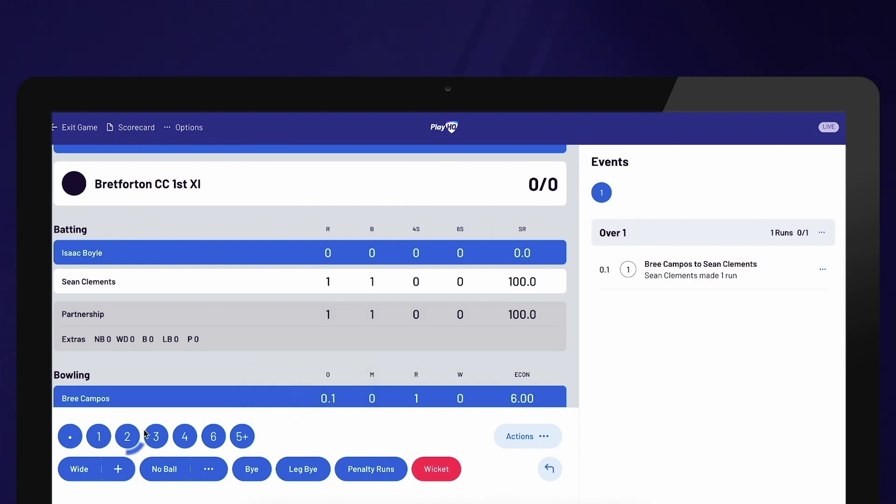
{"action": "left_click", "coordinate": [127, 437]}
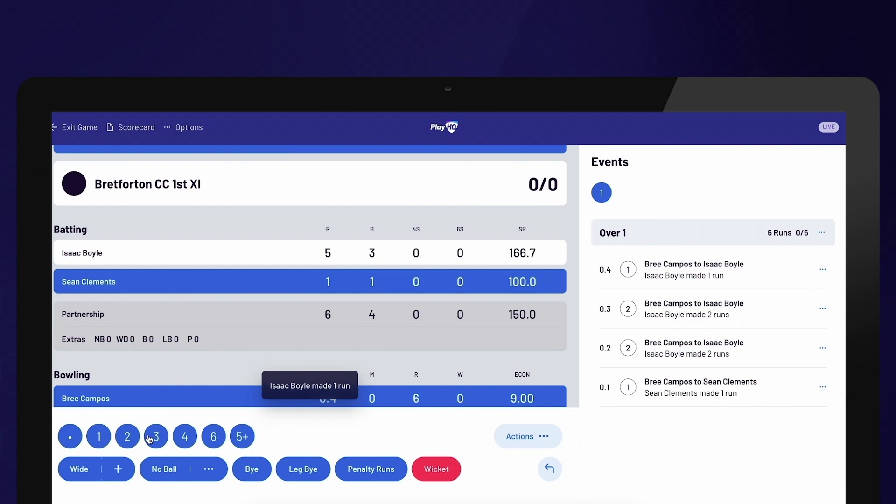
{"action": "left_click", "coordinate": [150, 439]}
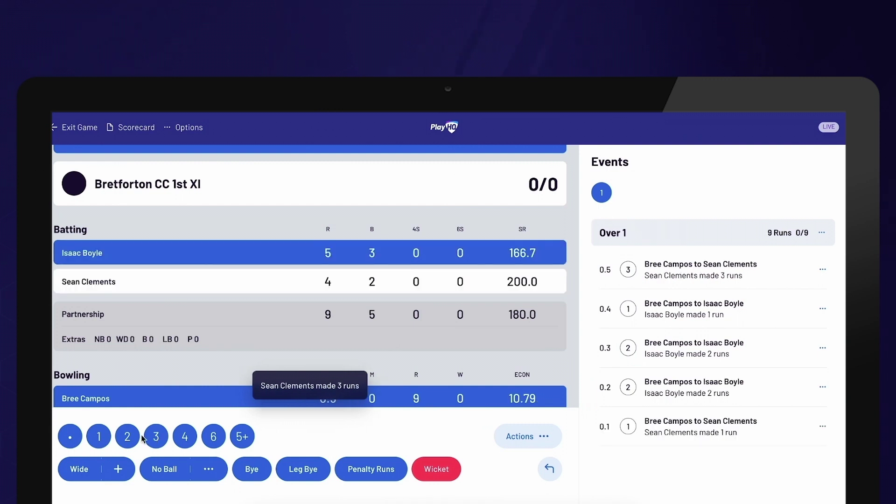
{"action": "left_click", "coordinate": [128, 438]}
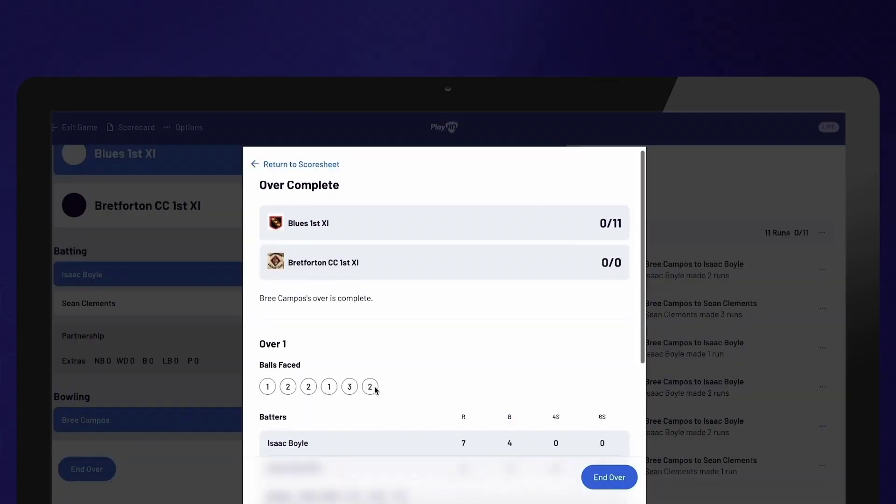
{"action": "scroll", "coordinate": [373, 391], "scroll_direction": "down", "scroll_amount": 2}
{"action": "scroll", "coordinate": [375, 391], "scroll_direction": "down", "scroll_amount": 6}
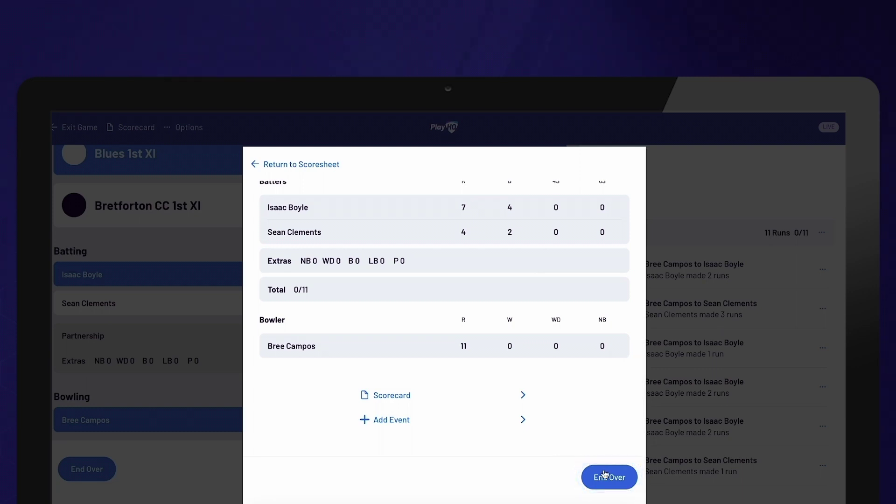
{"action": "left_click", "coordinate": [589, 467]}
{"action": "left_click", "coordinate": [545, 366]}
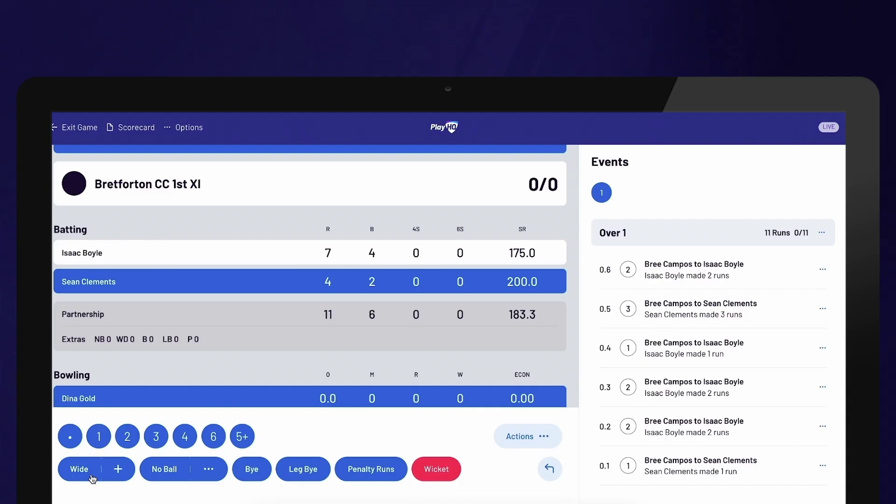
Record a single wide, then a wide with 3 extra runs, taking Over 2 to 5 runs
{"action": "left_click", "coordinate": [92, 477]}
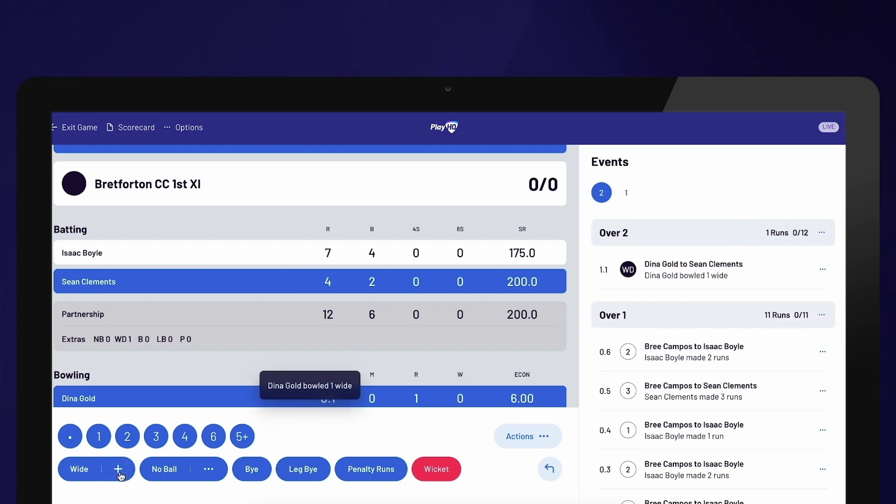
{"action": "left_click", "coordinate": [119, 473]}
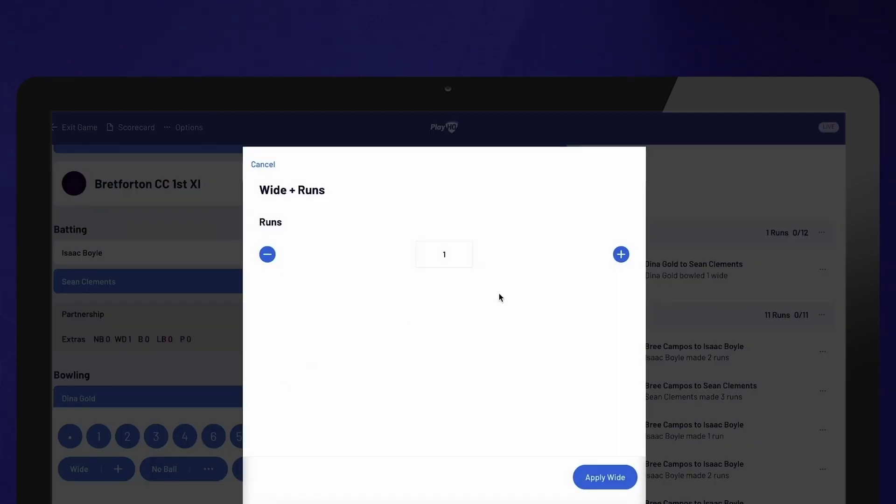
{"action": "left_click", "coordinate": [621, 254]}
{"action": "left_click", "coordinate": [621, 255]}
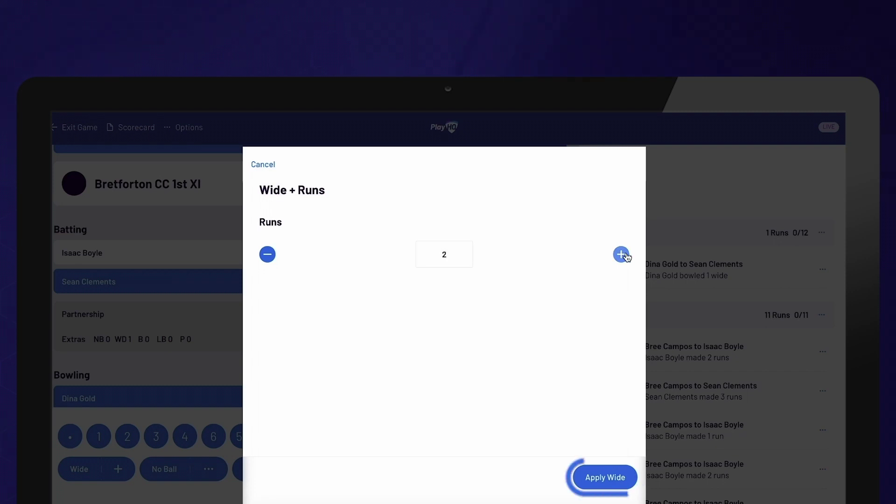
{"action": "left_click", "coordinate": [602, 481]}
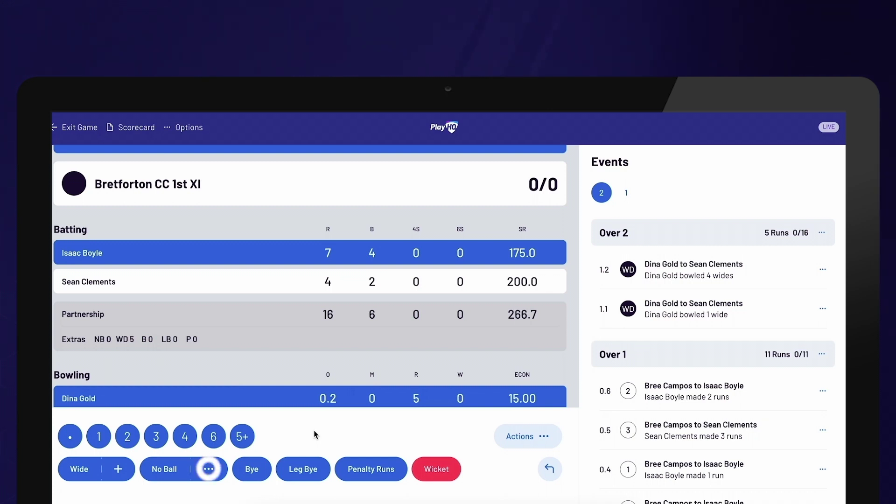
{"action": "left_click", "coordinate": [209, 471]}
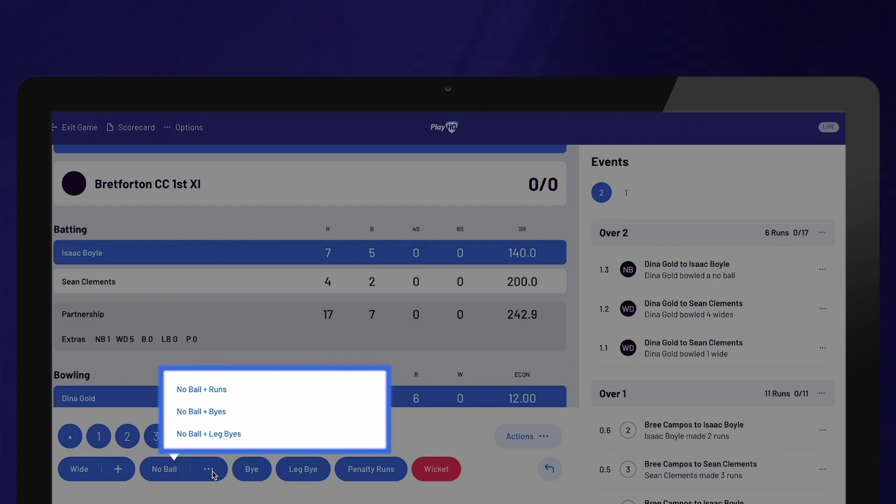
{"action": "left_click", "coordinate": [213, 392]}
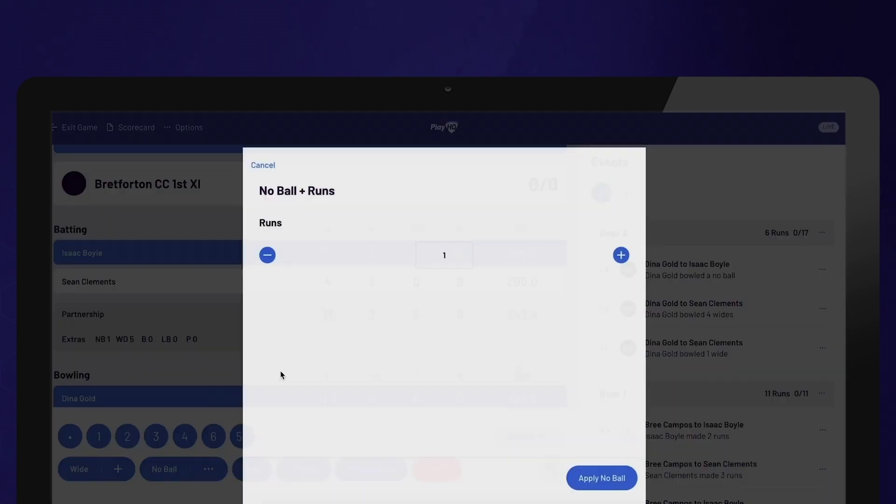
{"action": "left_click", "coordinate": [608, 481]}
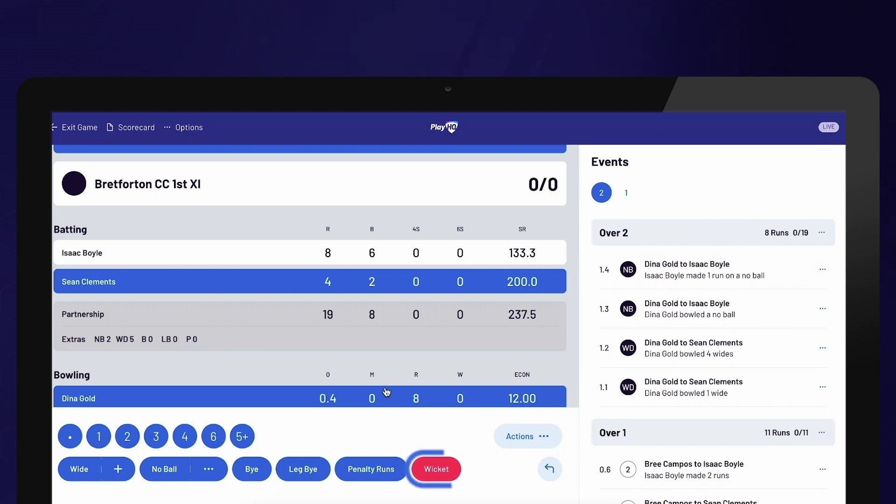
{"action": "left_click", "coordinate": [438, 468]}
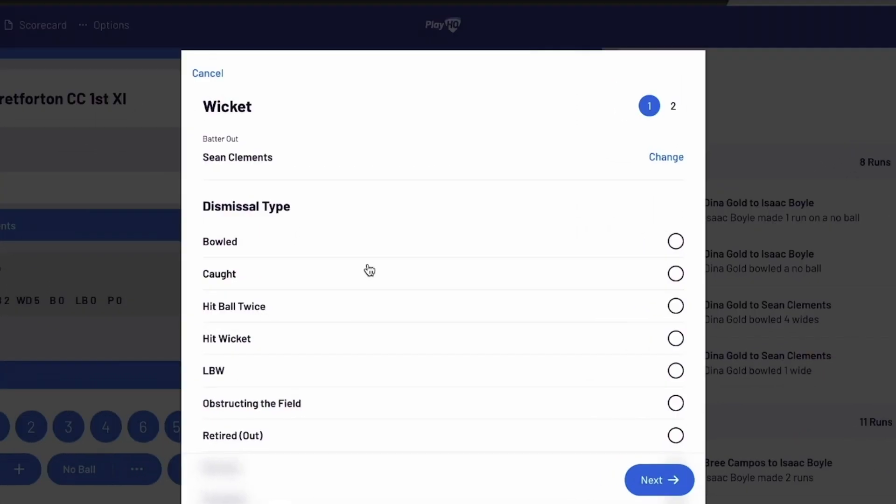
{"action": "scroll", "coordinate": [368, 271], "scroll_direction": "down", "scroll_amount": 1}
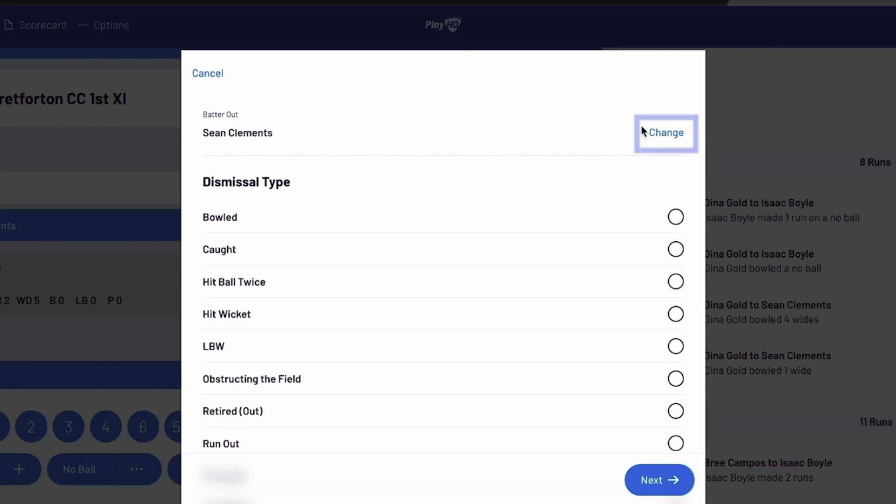
{"action": "left_click", "coordinate": [659, 132]}
{"action": "left_click", "coordinate": [675, 181]}
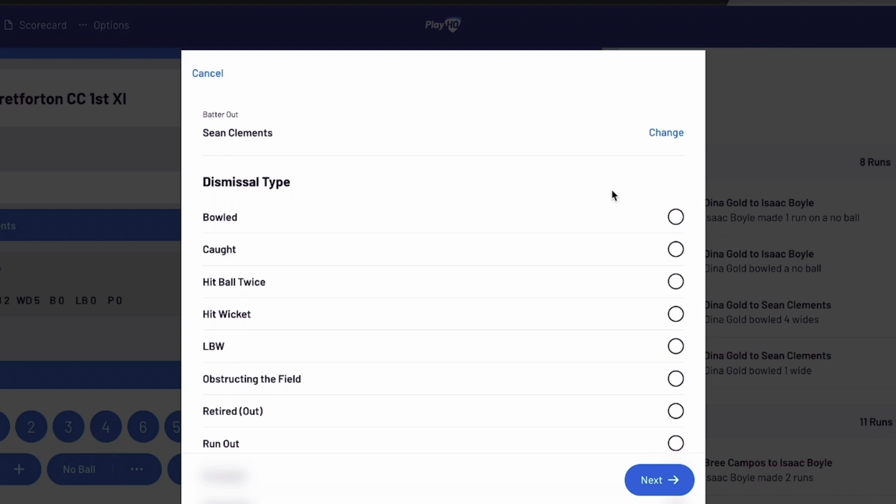
{"action": "scroll", "coordinate": [561, 296], "scroll_direction": "down", "scroll_amount": 1}
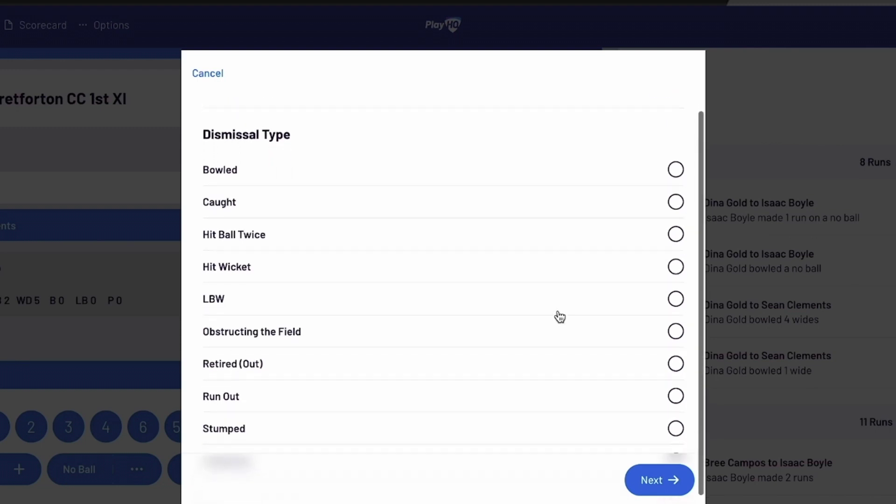
{"action": "left_click", "coordinate": [547, 409]}
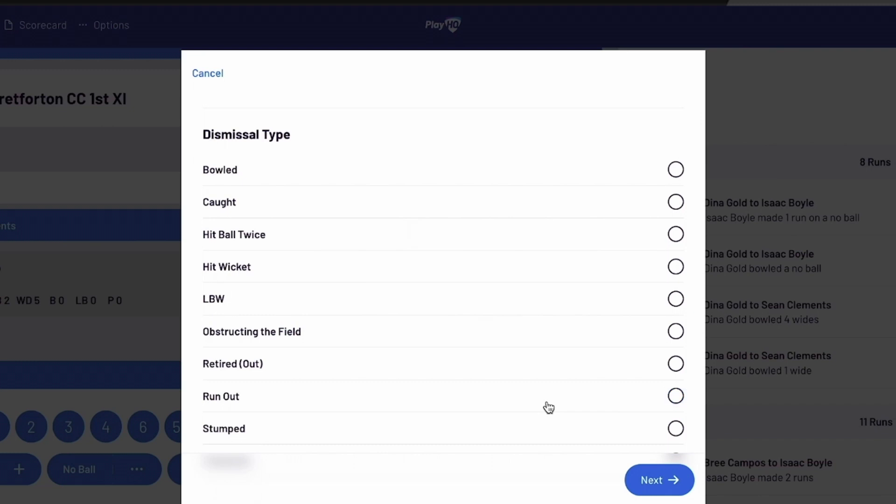
{"action": "left_click", "coordinate": [549, 408]}
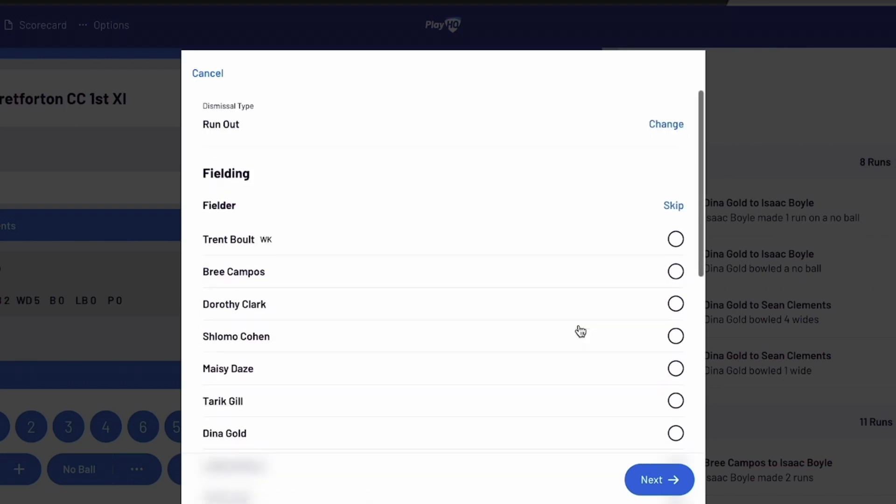
{"action": "scroll", "coordinate": [579, 330], "scroll_direction": "down", "scroll_amount": 3}
{"action": "scroll", "coordinate": [581, 332], "scroll_direction": "down", "scroll_amount": 3}
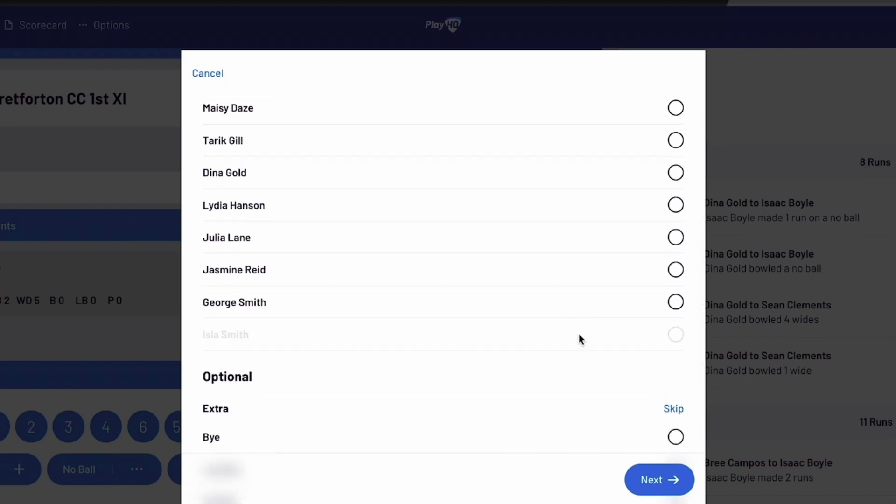
{"action": "scroll", "coordinate": [579, 334], "scroll_direction": "down", "scroll_amount": 4}
{"action": "scroll", "coordinate": [581, 340], "scroll_direction": "down", "scroll_amount": 2}
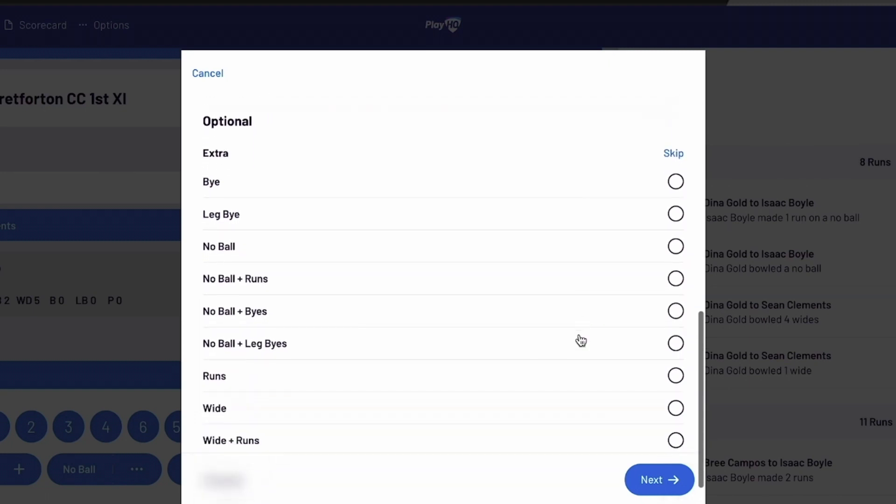
Set 3 runs completed before the run-out, pick the incoming batter, and apply the wicket
{"action": "left_click", "coordinate": [675, 372]}
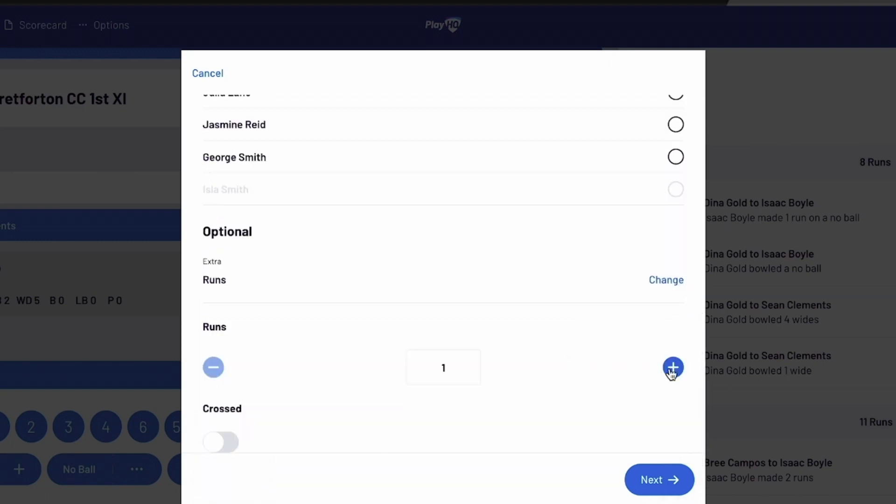
{"action": "left_click", "coordinate": [673, 368]}
{"action": "left_click", "coordinate": [672, 368]}
{"action": "left_click", "coordinate": [653, 488]}
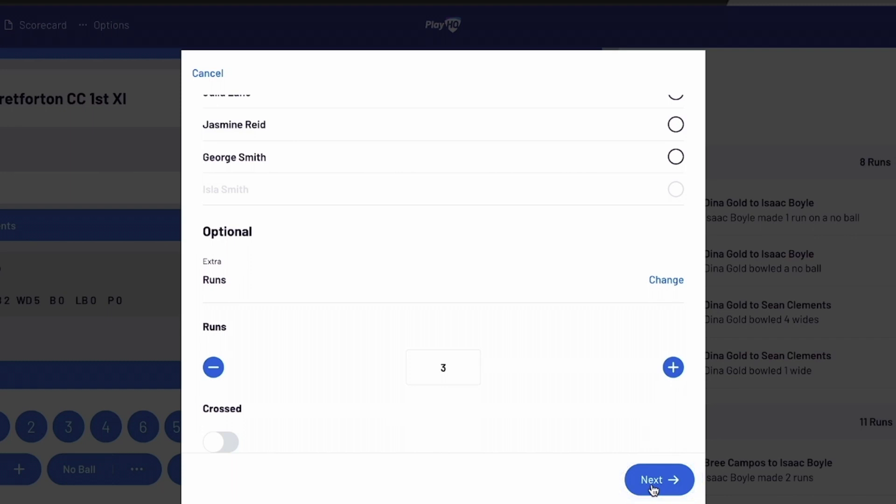
{"action": "left_click", "coordinate": [654, 481]}
{"action": "left_click", "coordinate": [575, 383]}
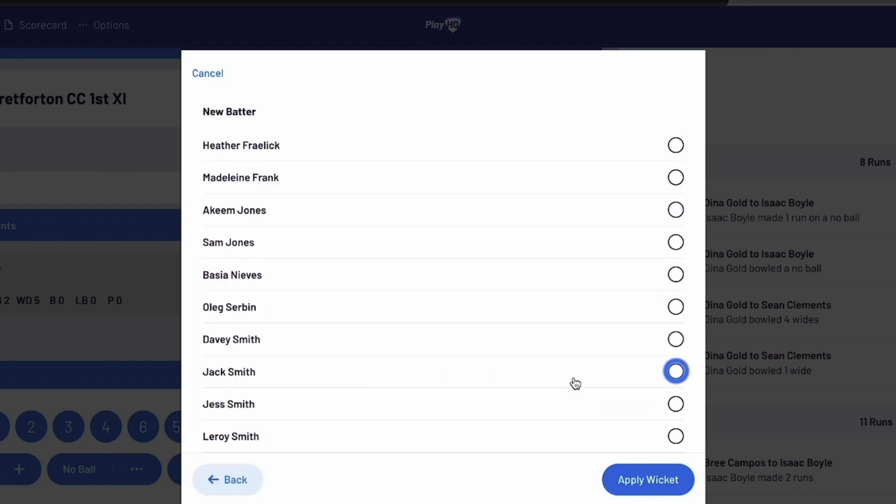
{"action": "left_click", "coordinate": [638, 486]}
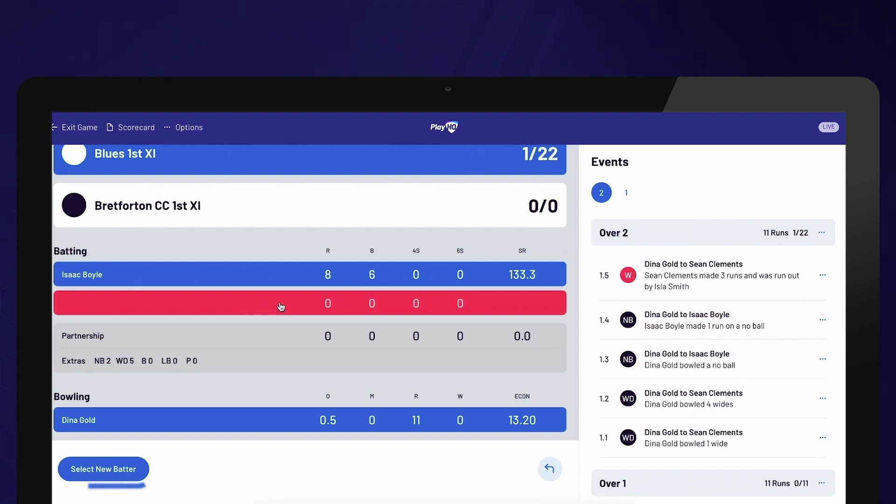
Choose a new non-strike batter from the squad
{"action": "left_click", "coordinate": [118, 470]}
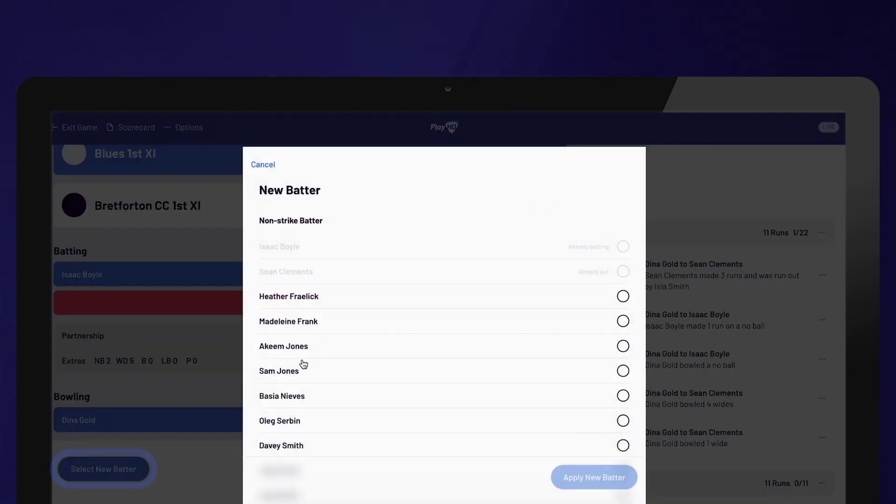
{"action": "scroll", "coordinate": [342, 360], "scroll_direction": "down", "scroll_amount": 1}
{"action": "left_click", "coordinate": [340, 385]}
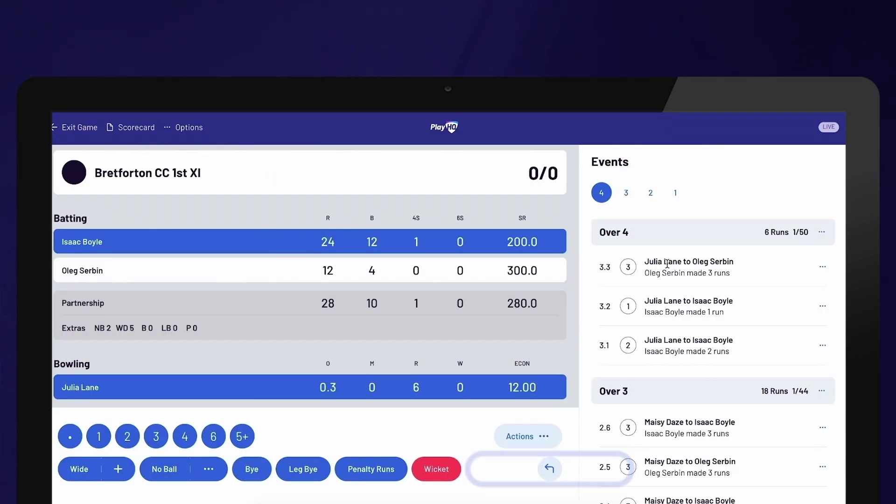
Review over 3's events, then bring up the correction options for ball 3.2 of over 4
{"action": "scroll", "coordinate": [668, 263], "scroll_direction": "down", "scroll_amount": 9}
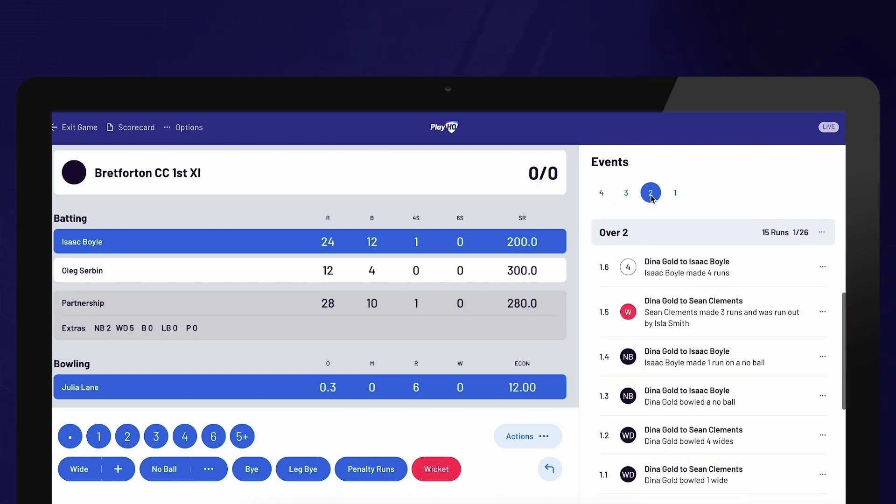
{"action": "left_click", "coordinate": [627, 194]}
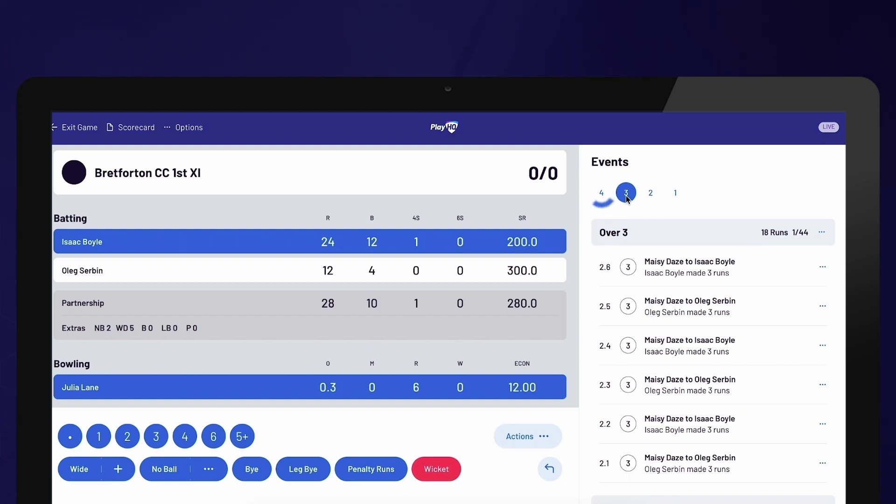
{"action": "left_click", "coordinate": [602, 195]}
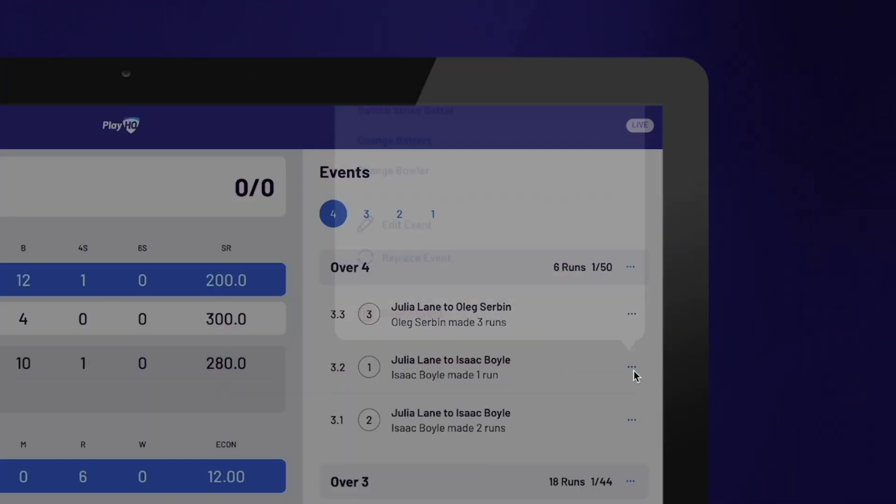
{"action": "left_click", "coordinate": [823, 307]}
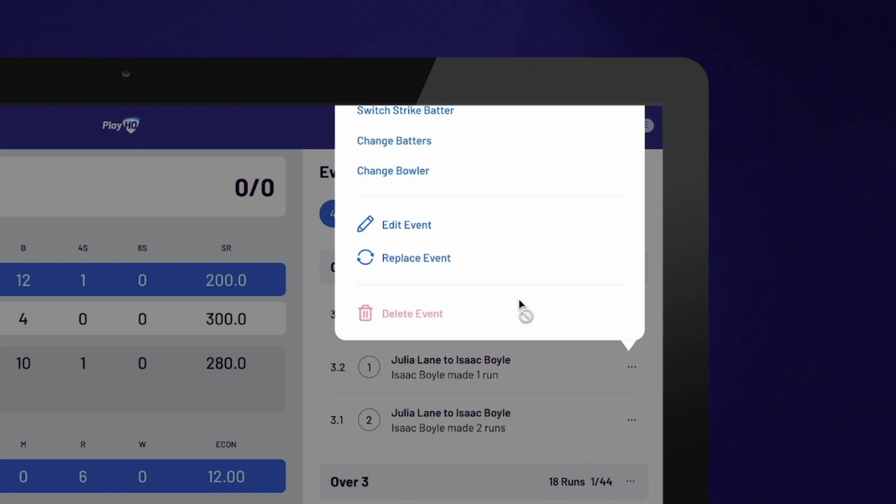
{"action": "left_click", "coordinate": [448, 126]}
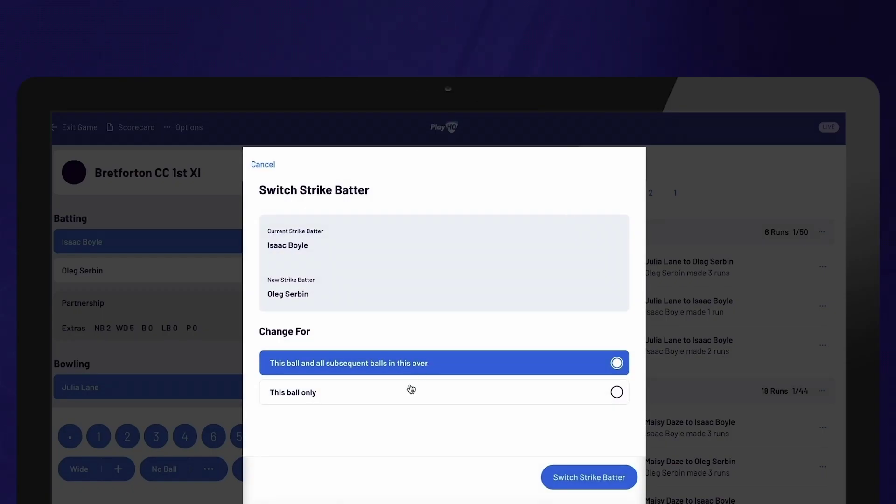
{"action": "left_click", "coordinate": [407, 393]}
{"action": "left_click", "coordinate": [405, 372]}
{"action": "left_click", "coordinate": [578, 478]}
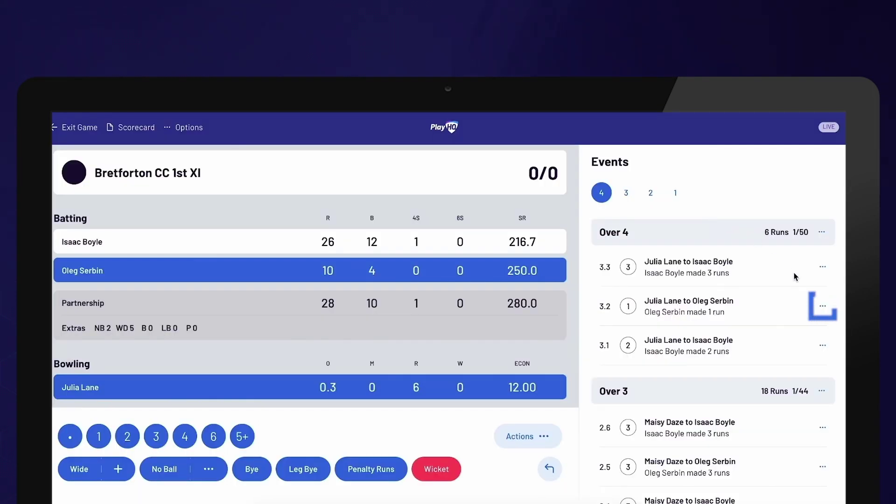
Edit ball 3.2 to 2 runs with Switch Strike on for the rest of the over
{"action": "left_click", "coordinate": [822, 307]}
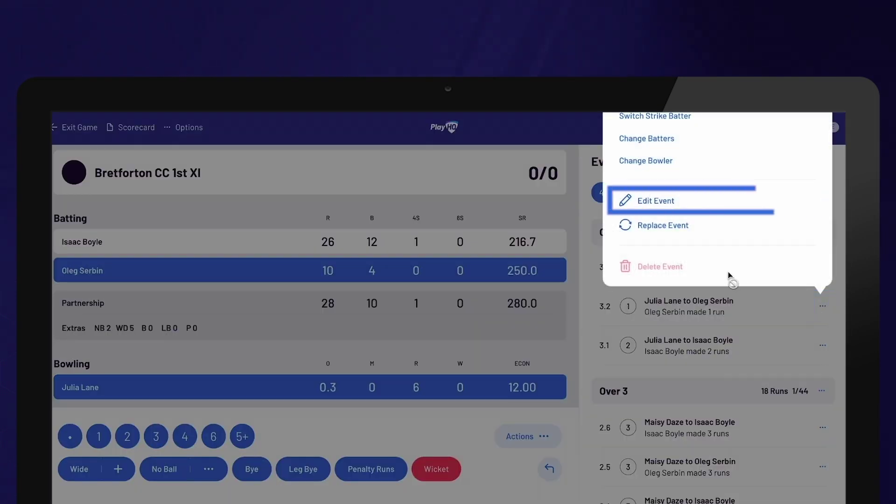
{"action": "left_click", "coordinate": [672, 203]}
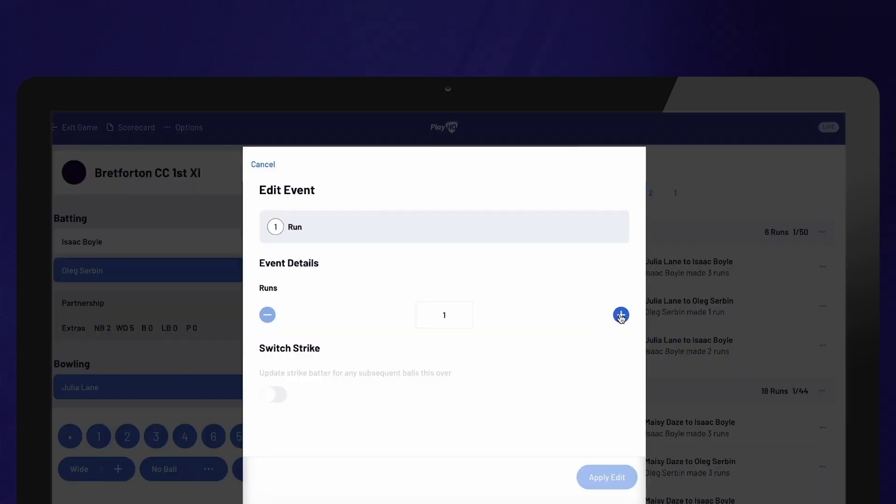
{"action": "left_click", "coordinate": [621, 316]}
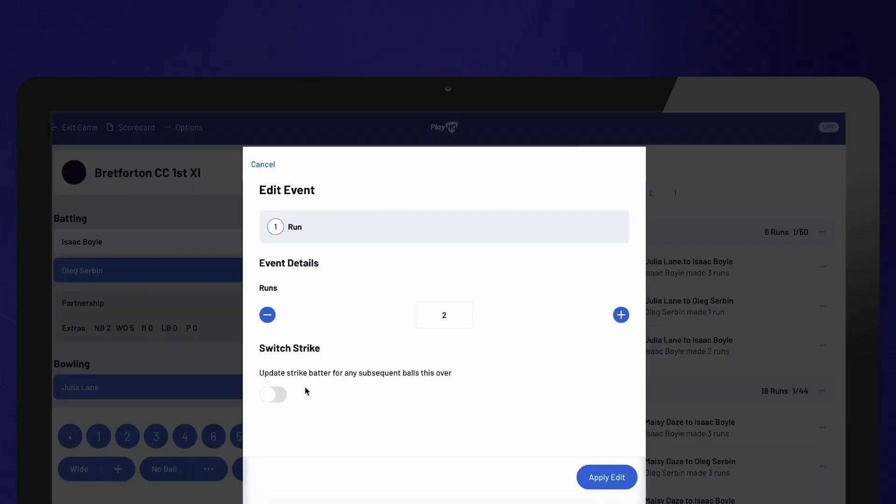
{"action": "left_click", "coordinate": [282, 395]}
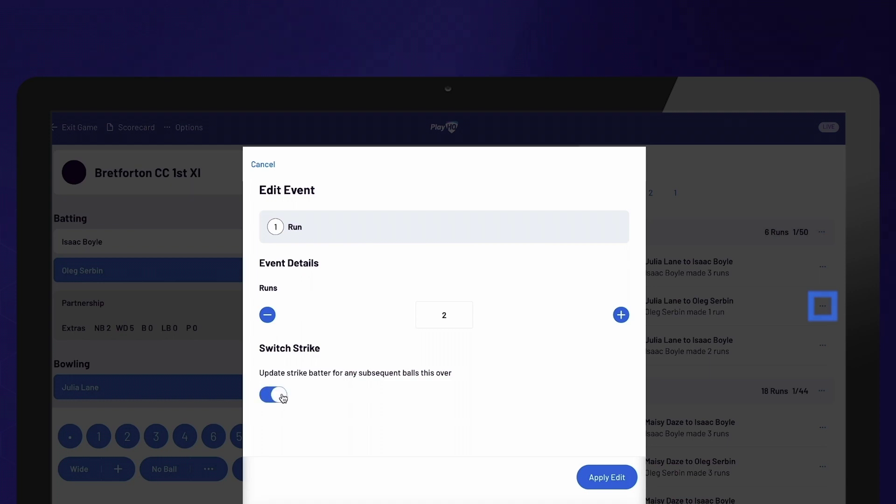
{"action": "left_click", "coordinate": [607, 478]}
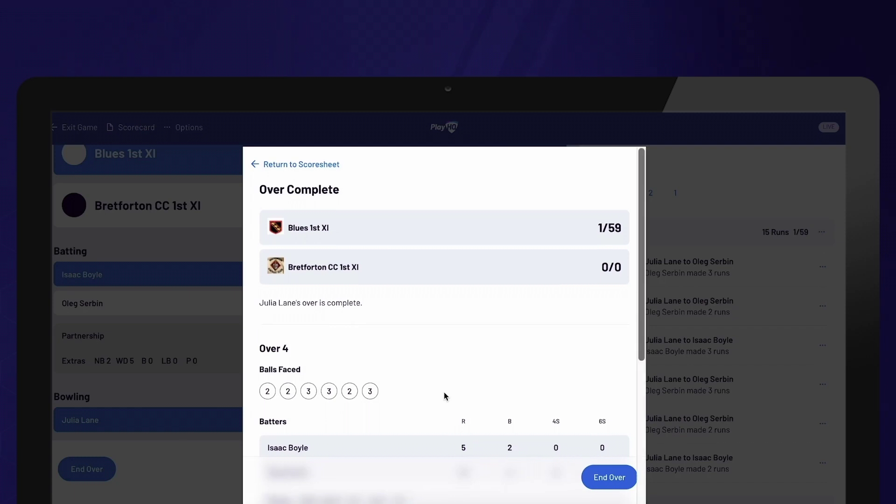
{"action": "scroll", "coordinate": [444, 396], "scroll_direction": "down", "scroll_amount": 3}
{"action": "scroll", "coordinate": [443, 396], "scroll_direction": "down", "scroll_amount": 4}
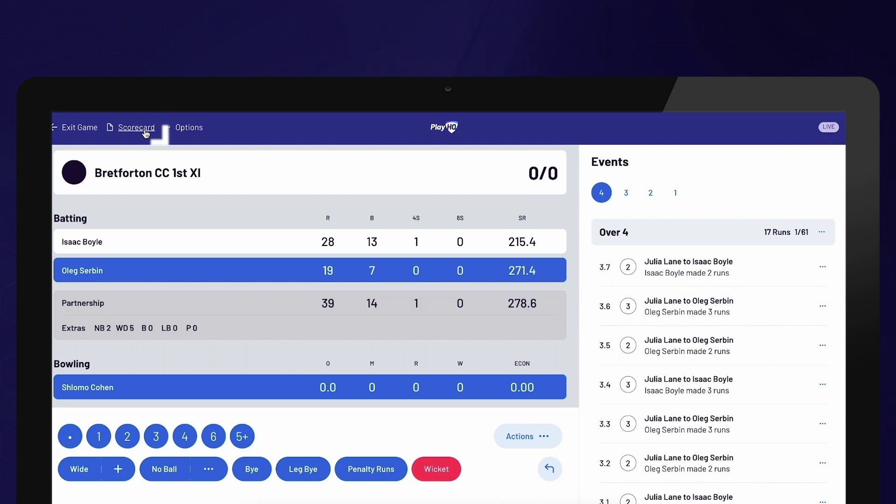
{"action": "left_click", "coordinate": [146, 134]}
{"action": "left_click", "coordinate": [474, 323]}
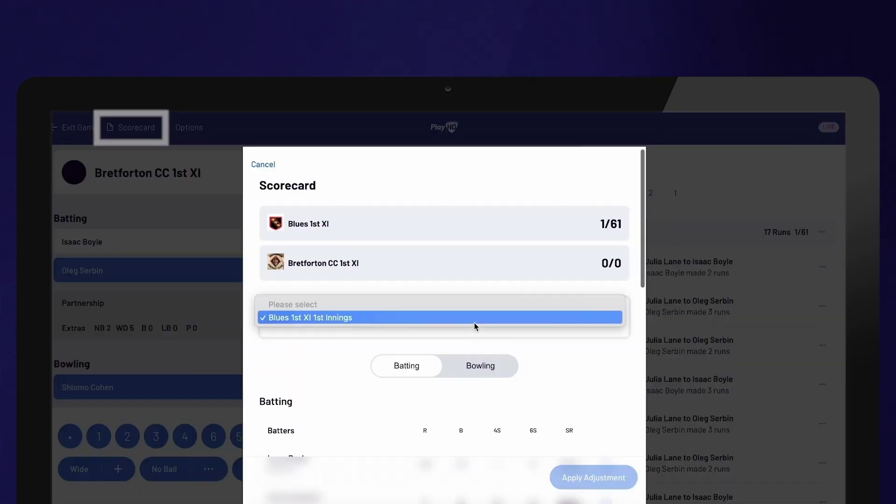
{"action": "left_click", "coordinate": [475, 323]}
{"action": "scroll", "coordinate": [584, 371], "scroll_direction": "down", "scroll_amount": 3}
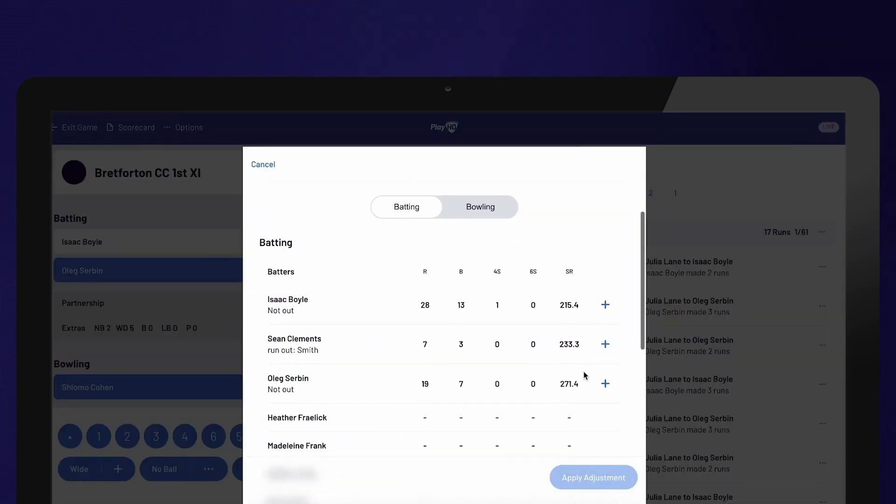
{"action": "left_click", "coordinate": [606, 291]}
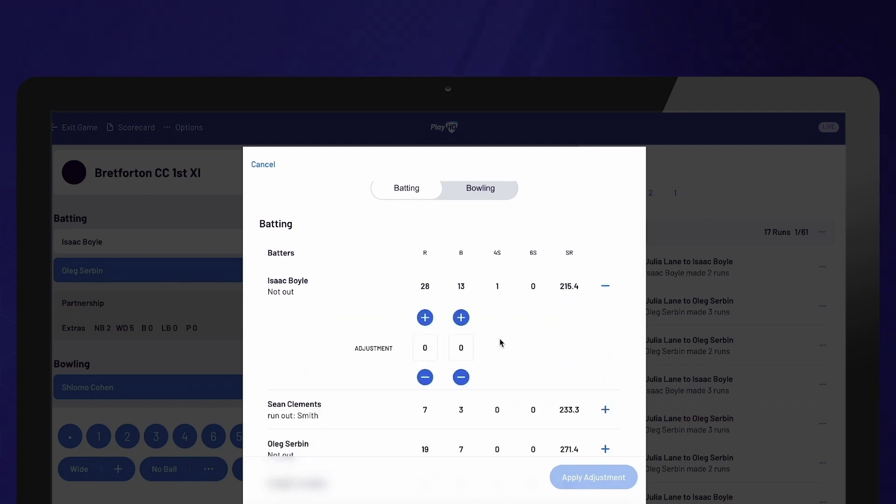
{"action": "left_click", "coordinate": [425, 318]}
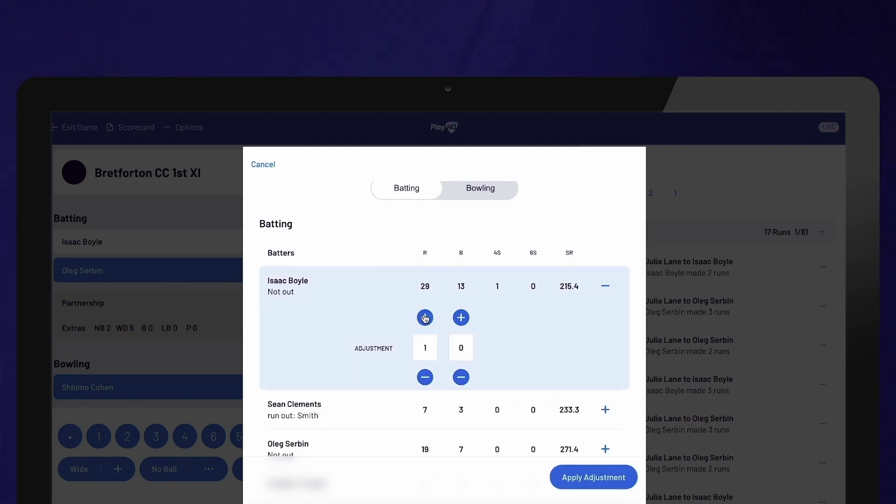
{"action": "left_click", "coordinate": [461, 318]}
Add 1 run to the innings total and apply the scorecard adjustment
{"action": "scroll", "coordinate": [516, 345], "scroll_direction": "down", "scroll_amount": 2}
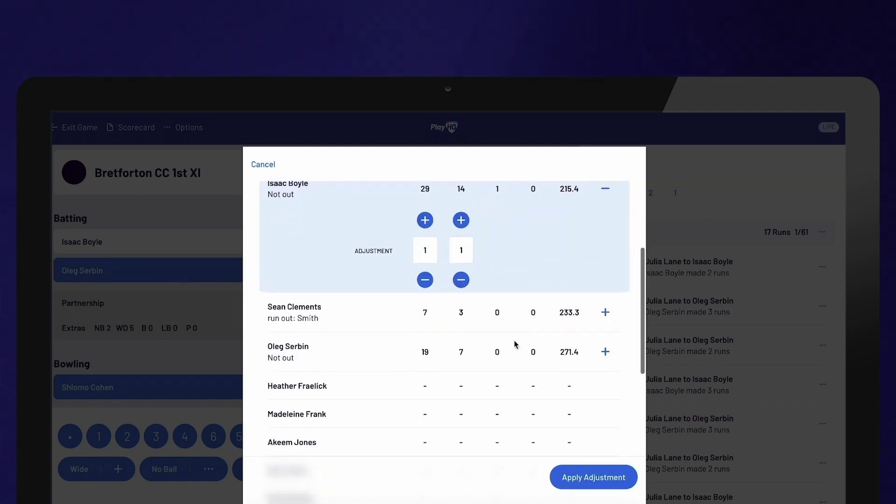
{"action": "scroll", "coordinate": [516, 345], "scroll_direction": "down", "scroll_amount": 1}
{"action": "scroll", "coordinate": [515, 344], "scroll_direction": "down", "scroll_amount": 5}
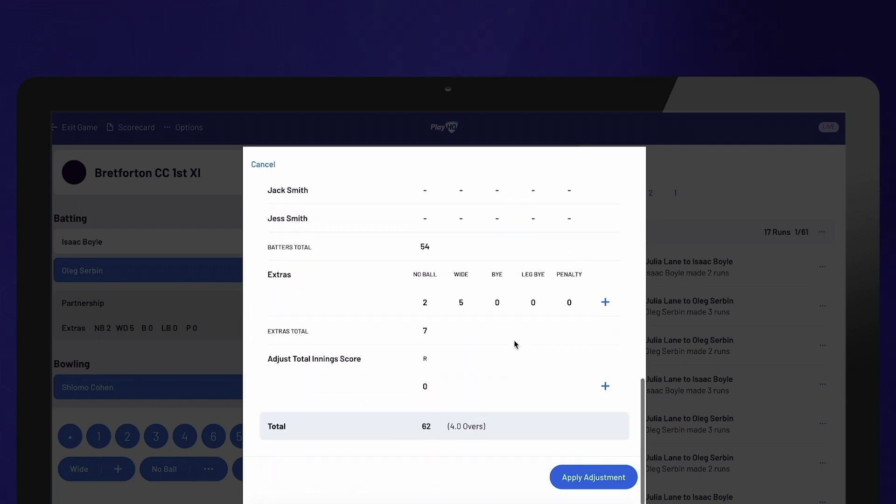
{"action": "left_click", "coordinate": [605, 386]}
{"action": "scroll", "coordinate": [476, 406], "scroll_direction": "down", "scroll_amount": 1}
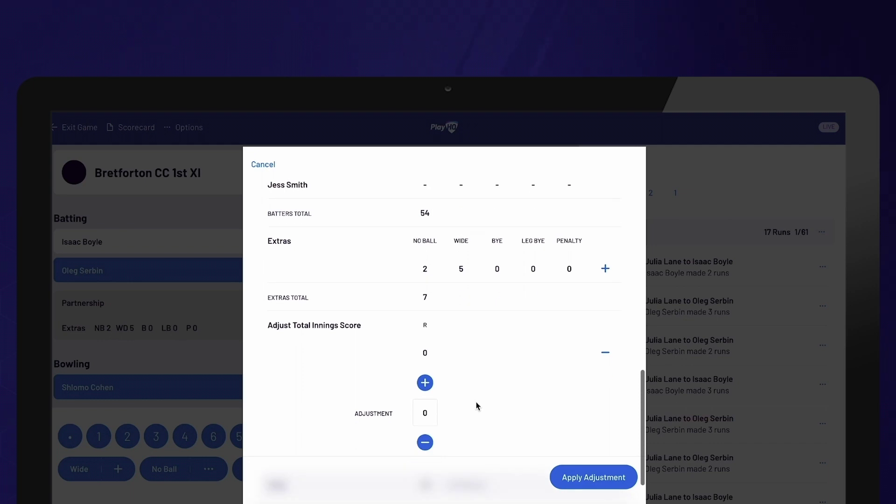
{"action": "left_click", "coordinate": [424, 383]}
{"action": "left_click", "coordinate": [592, 485]}
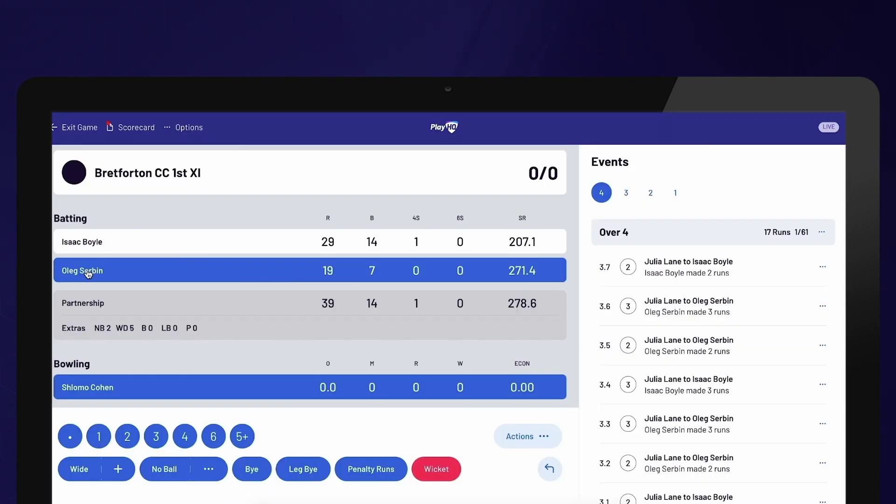
{"action": "left_click", "coordinate": [88, 274]}
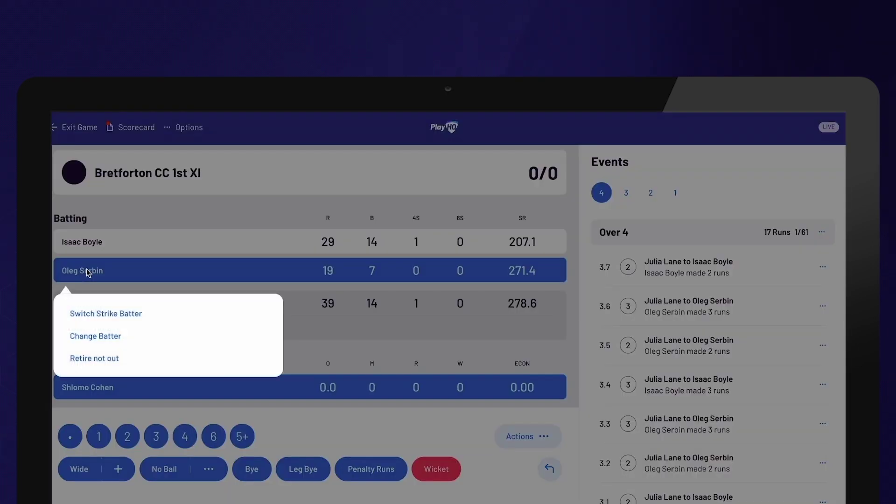
{"action": "left_click", "coordinate": [98, 359]}
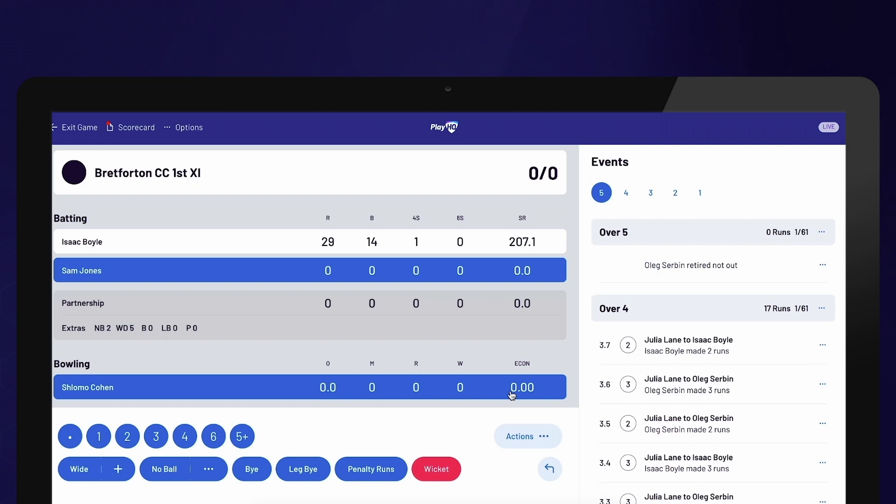
End the innings with Compulsory Close as the closure status
{"action": "left_click", "coordinate": [530, 439]}
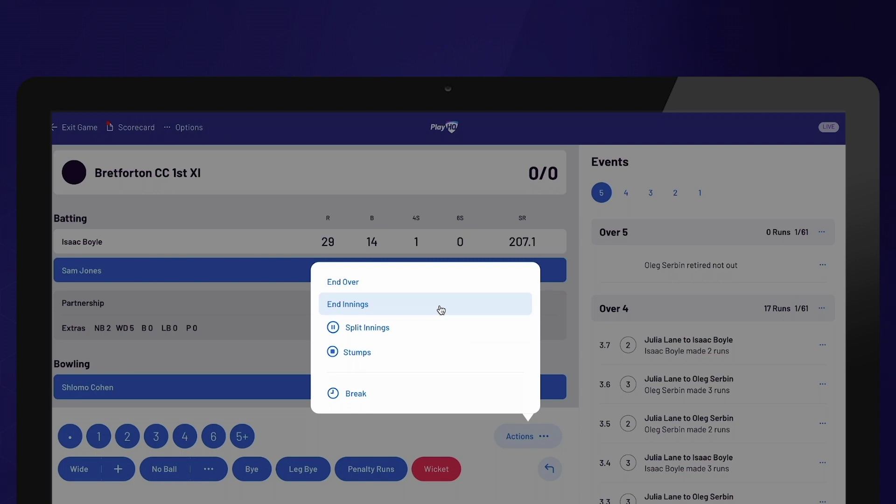
{"action": "left_click", "coordinate": [441, 309]}
{"action": "scroll", "coordinate": [440, 306], "scroll_direction": "down", "scroll_amount": 3}
{"action": "scroll", "coordinate": [439, 326], "scroll_direction": "down", "scroll_amount": 3}
{"action": "left_click", "coordinate": [438, 357]}
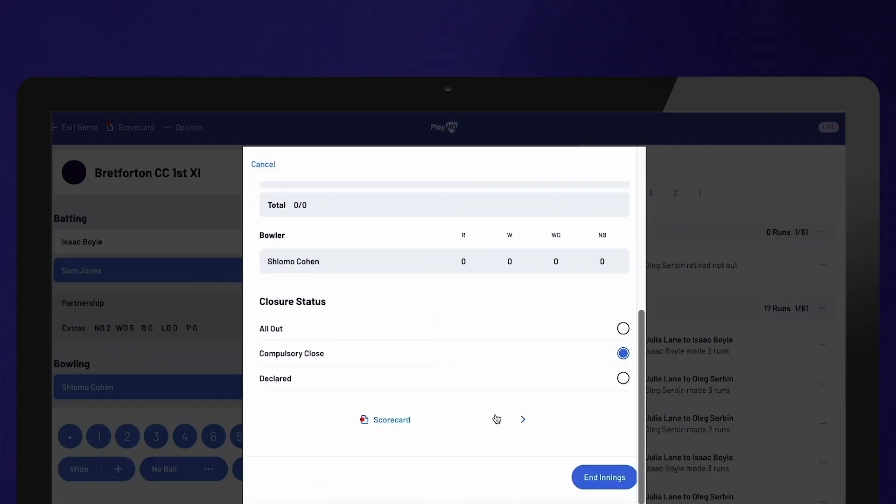
{"action": "left_click", "coordinate": [592, 478]}
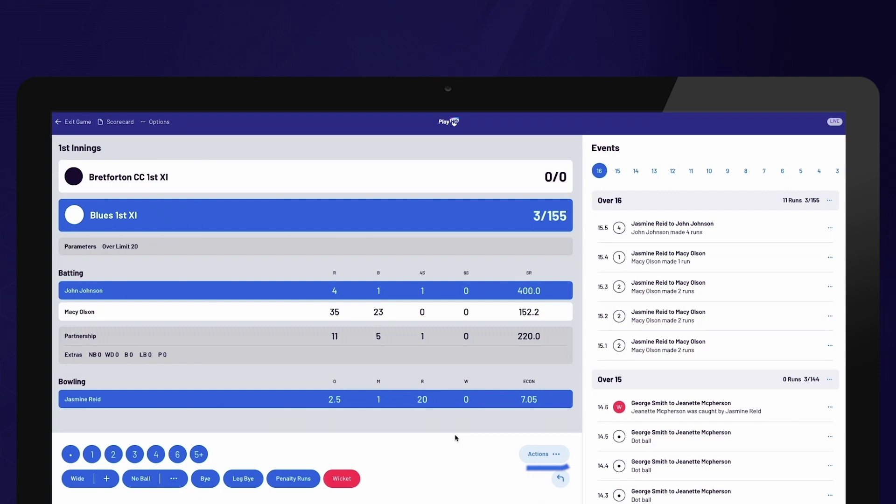
Reduce the over limit in the match parameters and resume play
{"action": "left_click", "coordinate": [541, 455]}
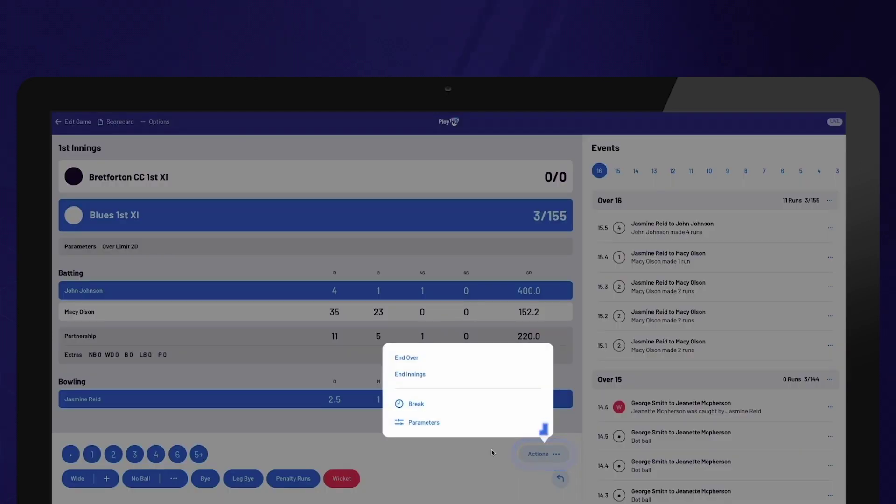
{"action": "left_click", "coordinate": [437, 425]}
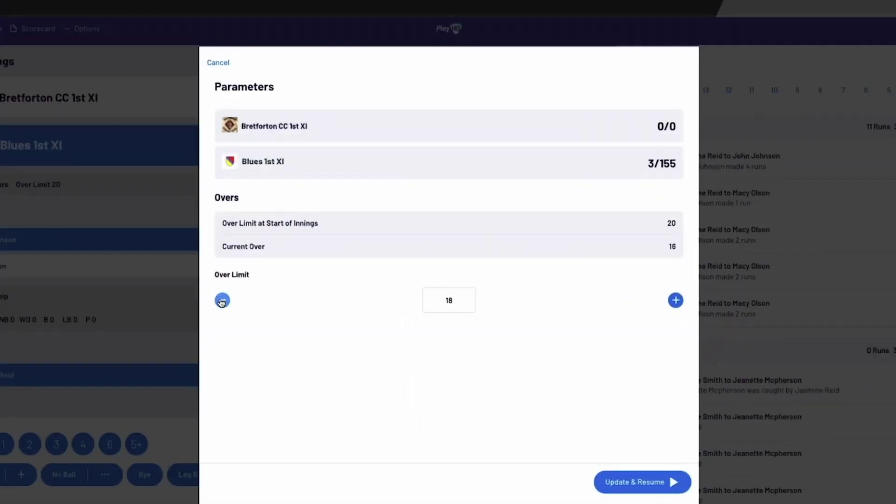
{"action": "left_click", "coordinate": [665, 473]}
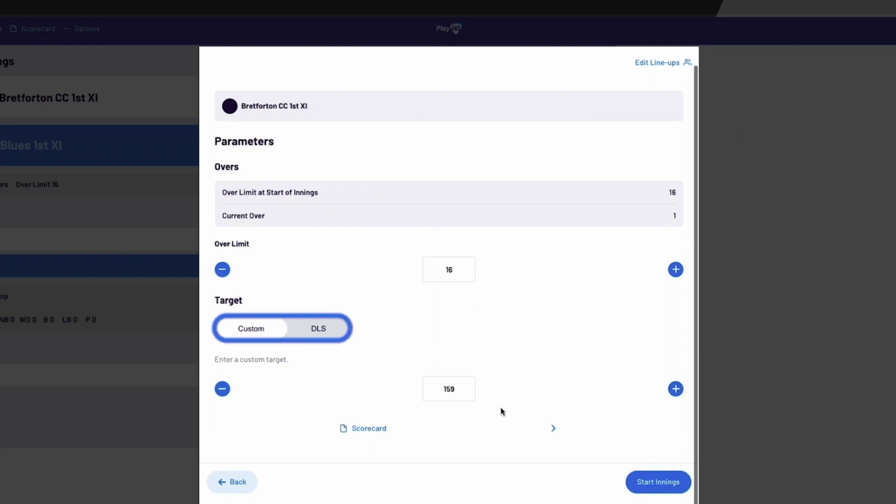
Start the new innings with a DLS target and an 8-over limit
{"action": "left_click", "coordinate": [223, 272]}
{"action": "left_click", "coordinate": [223, 272]}
{"action": "left_click", "coordinate": [223, 272]}
{"action": "left_click", "coordinate": [222, 390]}
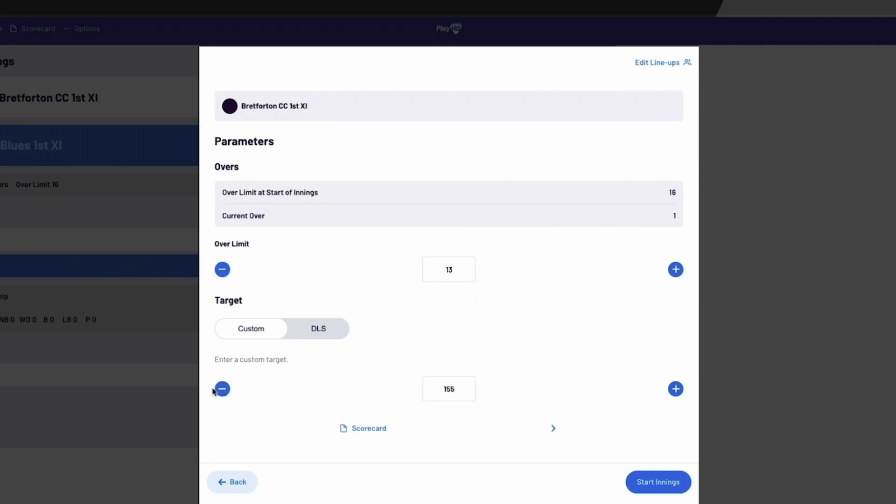
{"action": "left_click", "coordinate": [323, 332]}
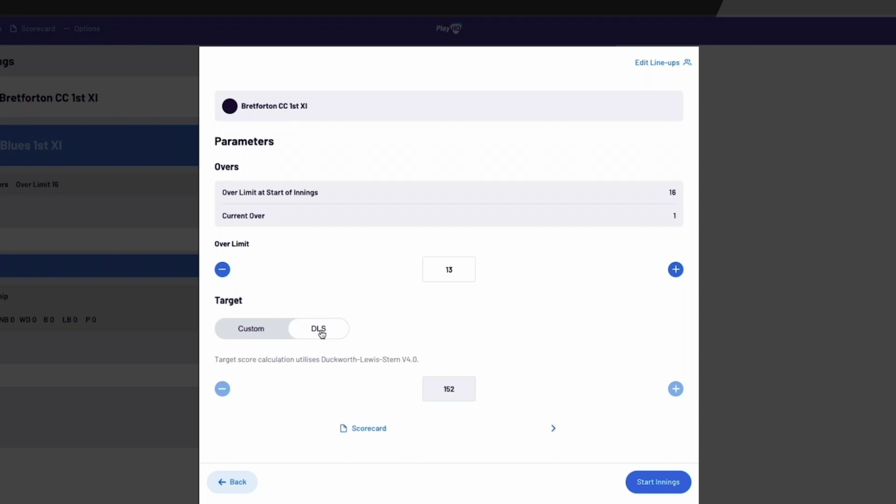
{"action": "left_click", "coordinate": [222, 273]}
{"action": "left_click", "coordinate": [222, 270]}
{"action": "left_click", "coordinate": [222, 271]}
{"action": "left_click", "coordinate": [222, 270]}
{"action": "left_click", "coordinate": [222, 271]}
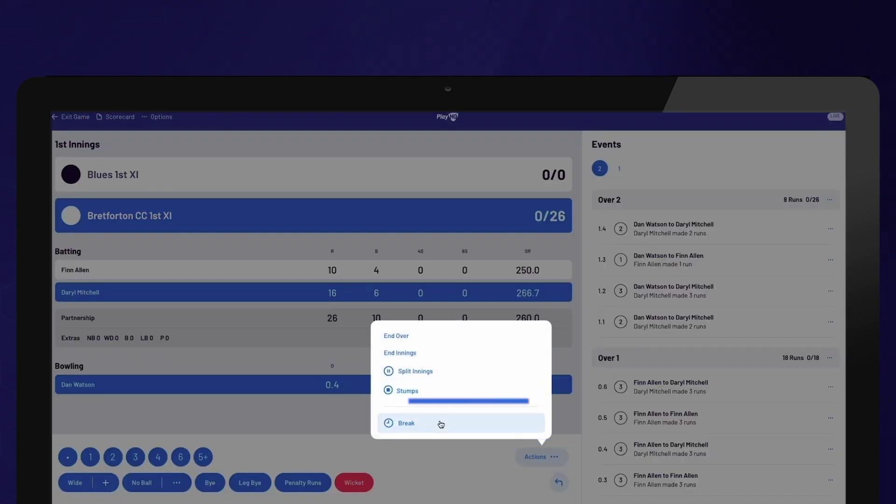
Apply stumps for the day and exit the game
{"action": "left_click", "coordinate": [412, 396]}
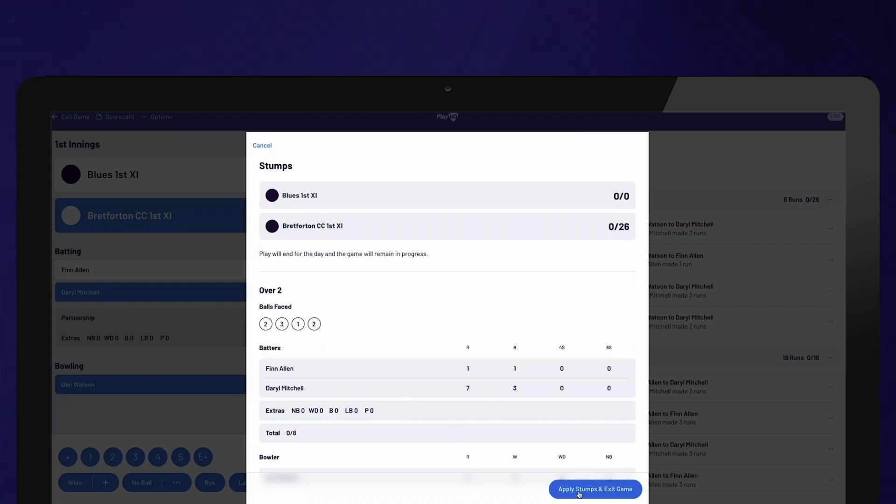
{"action": "left_click", "coordinate": [579, 491]}
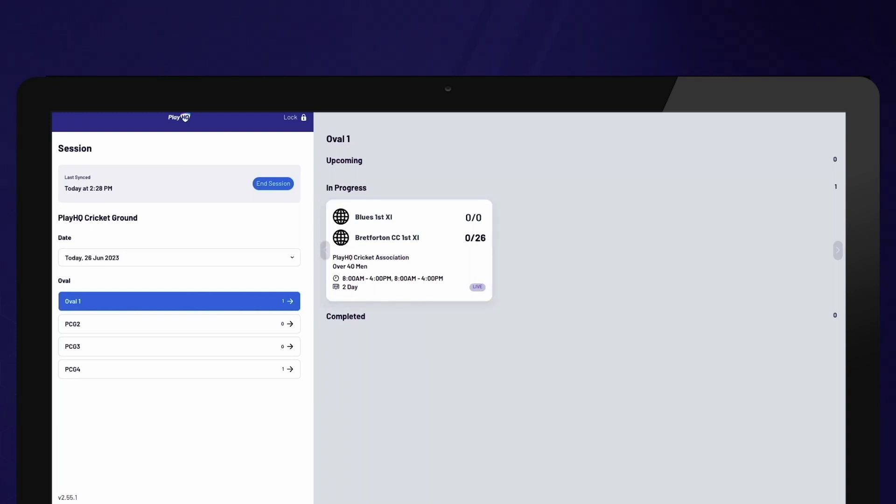
Resume the stumped match and download it to score on this device
{"action": "left_click", "coordinate": [396, 246]}
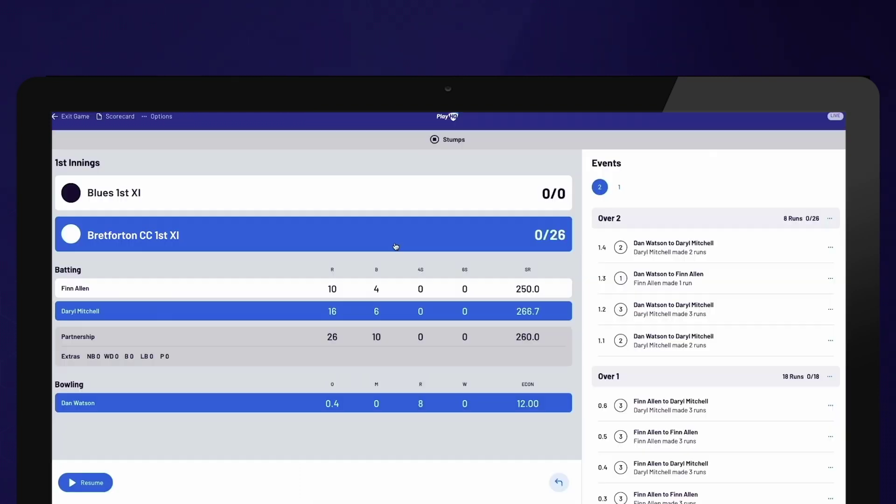
{"action": "left_click", "coordinate": [92, 483]}
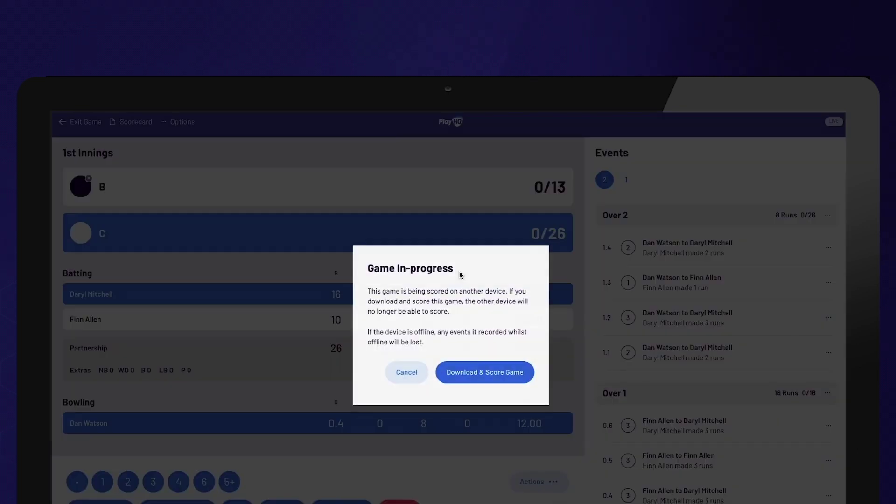
{"action": "left_click", "coordinate": [474, 381]}
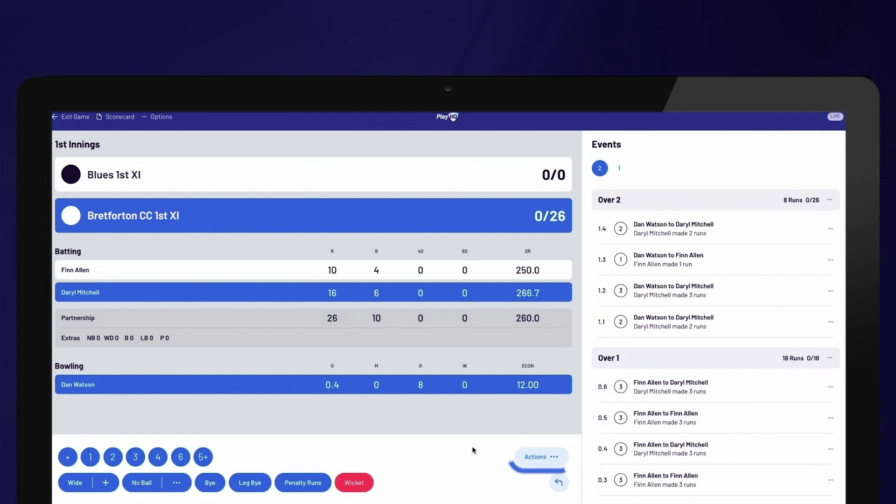
Split the innings so Bretforton CC 1st XI begin batting
{"action": "left_click", "coordinate": [535, 459]}
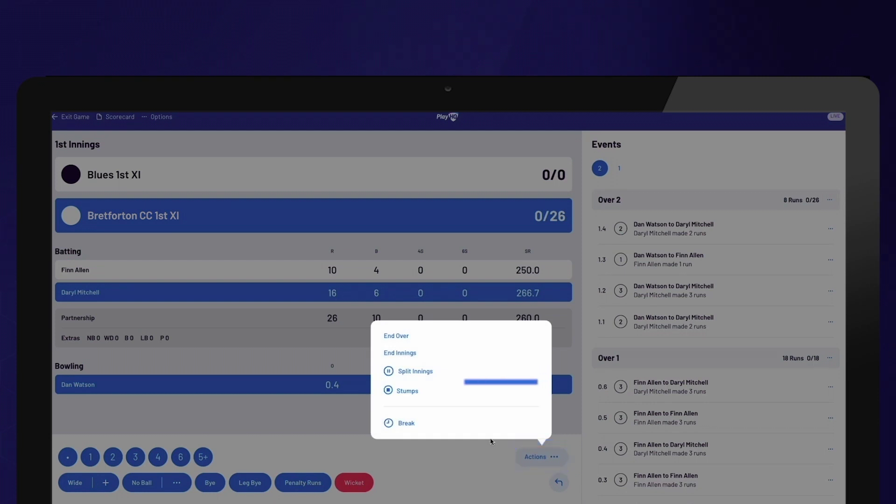
{"action": "left_click", "coordinate": [429, 373]}
{"action": "scroll", "coordinate": [429, 375], "scroll_direction": "down", "scroll_amount": 1}
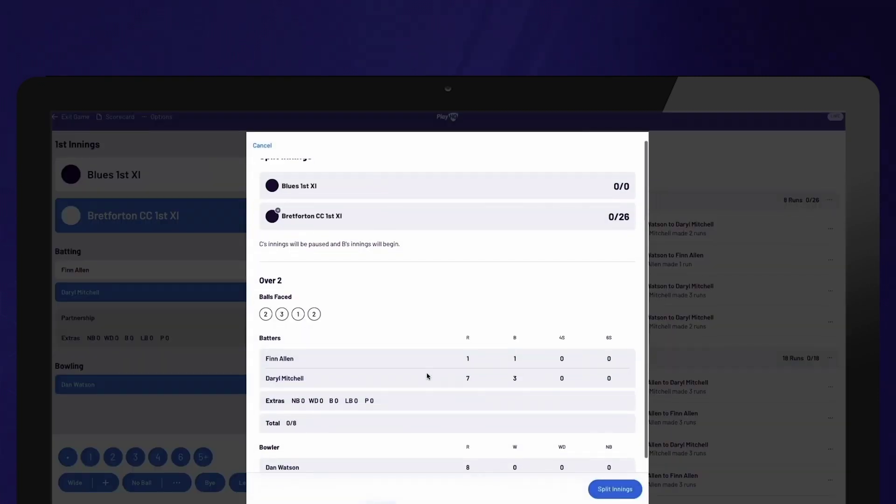
{"action": "scroll", "coordinate": [427, 373], "scroll_direction": "down", "scroll_amount": 3}
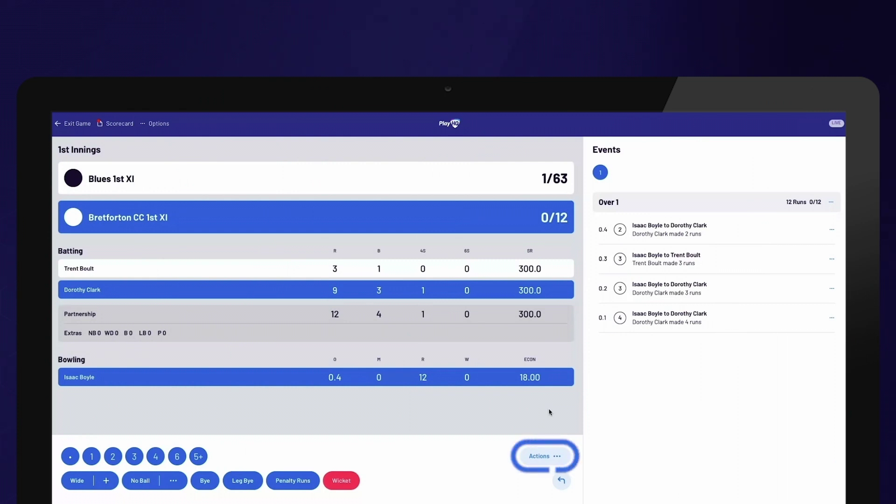
Start a break in play from the match actions list
{"action": "left_click", "coordinate": [557, 463]}
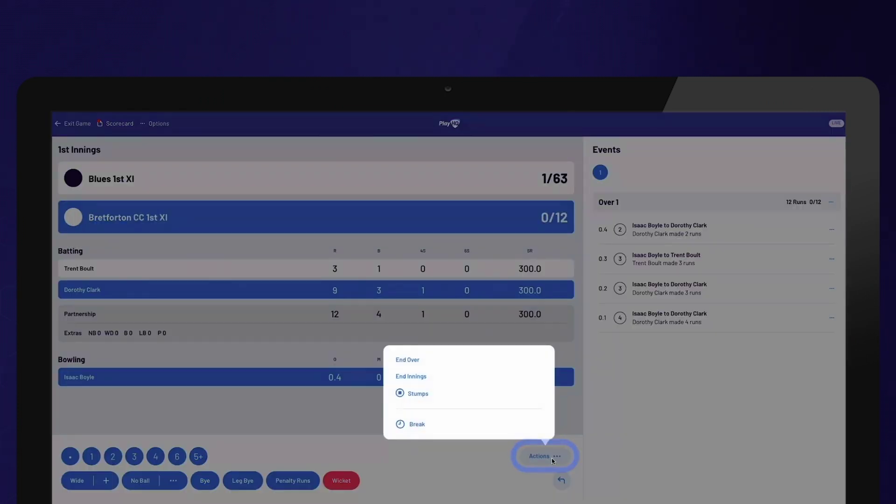
{"action": "left_click", "coordinate": [425, 426]}
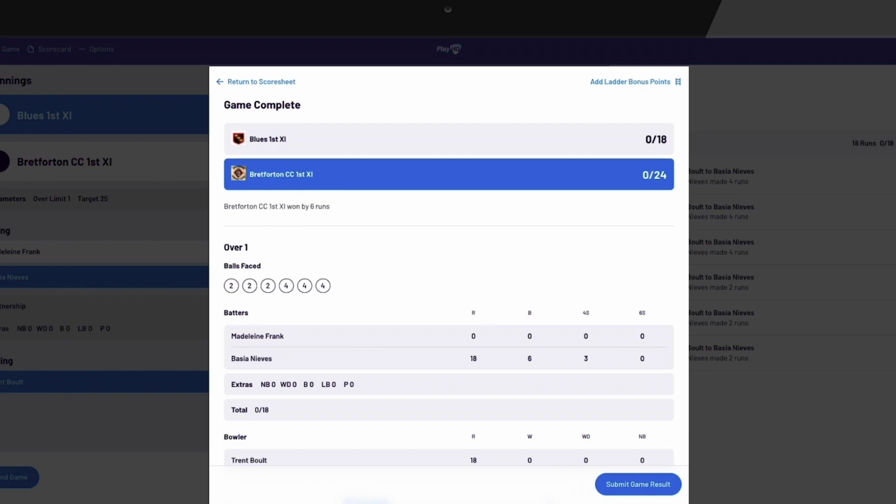
Allocate 1 ladder bonus point to home side Blues 1st XI, then submit the final game result
{"action": "left_click", "coordinate": [638, 85]}
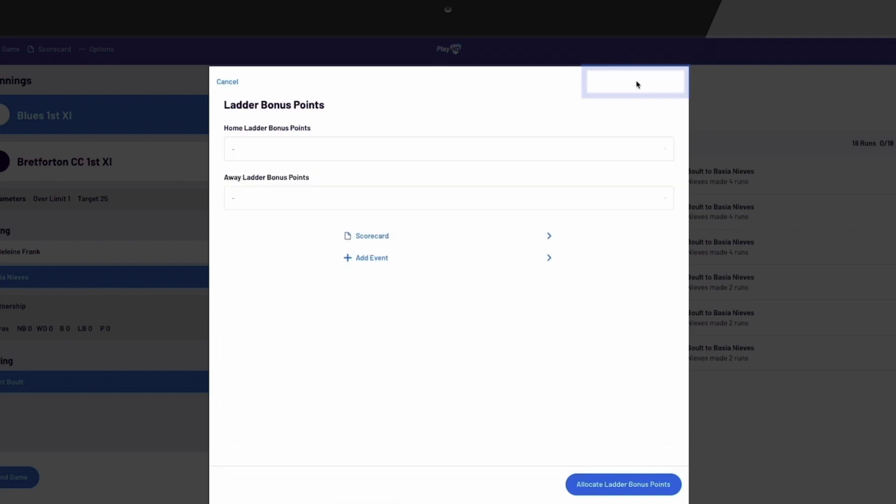
{"action": "left_click", "coordinate": [376, 158]}
{"action": "left_click", "coordinate": [375, 173]}
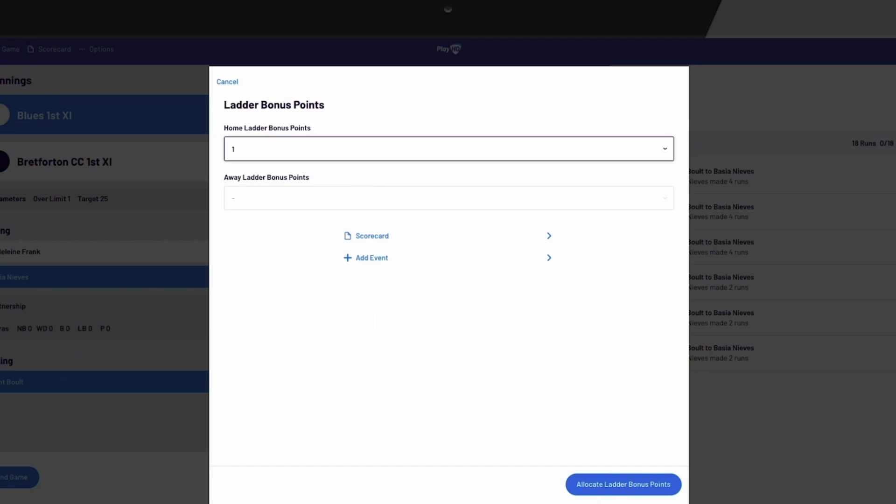
{"action": "left_click", "coordinate": [612, 484]}
{"action": "scroll", "coordinate": [609, 465], "scroll_direction": "down", "scroll_amount": 3}
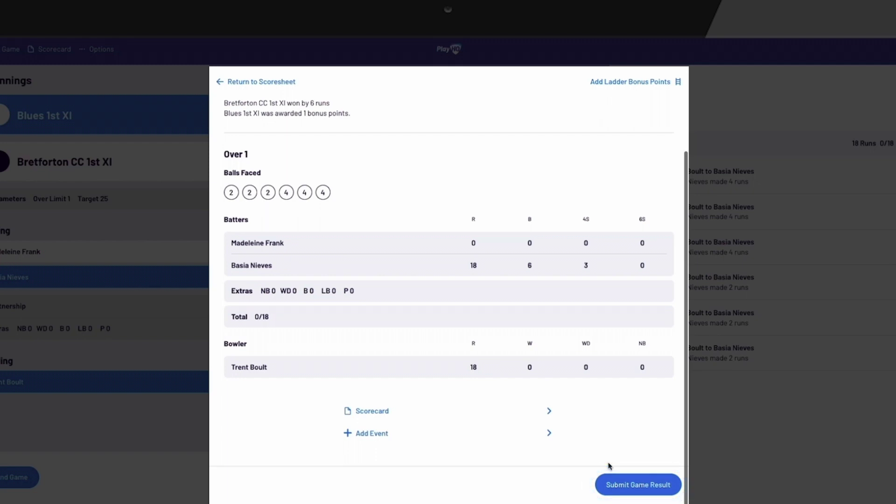
{"action": "left_click", "coordinate": [631, 487]}
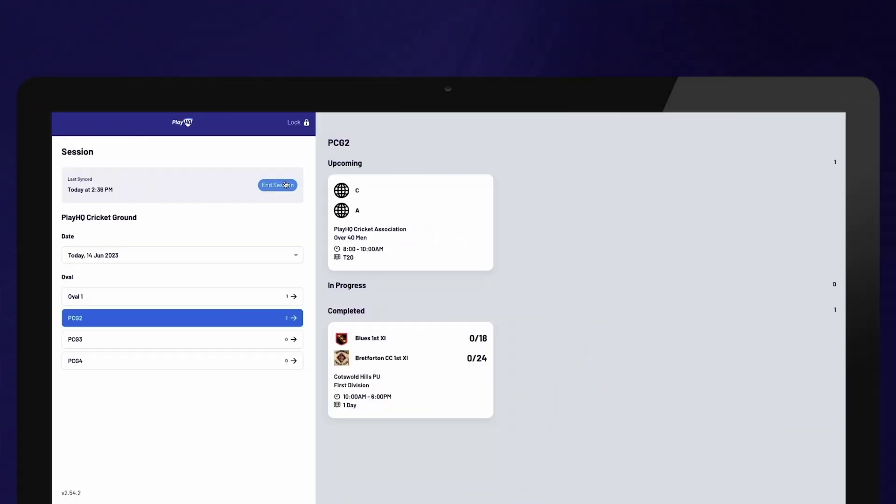
Choose End Session on the Session screen to end scoring on this device
{"action": "left_click", "coordinate": [489, 166]}
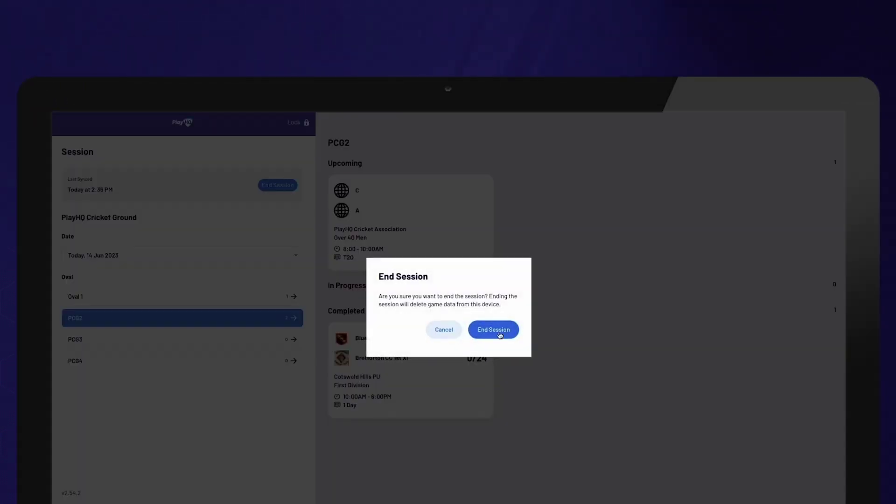